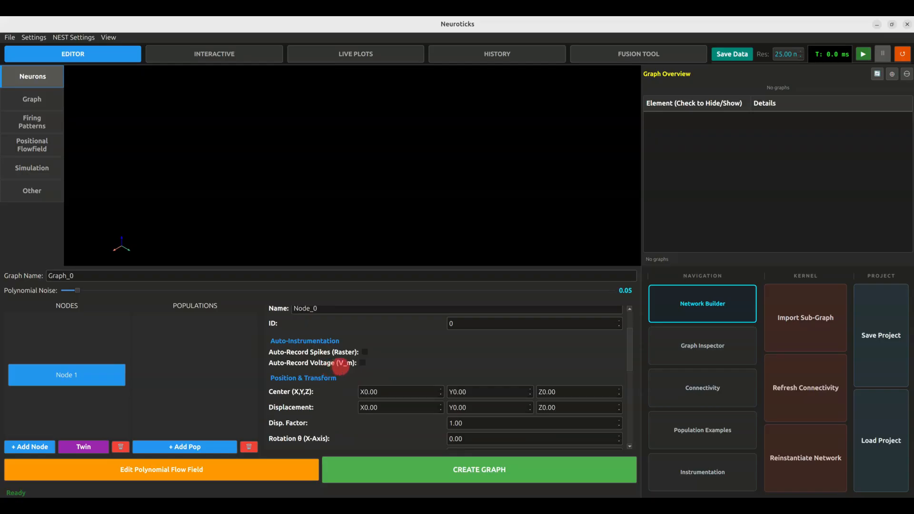
Enable automatic spike recording for the node and set its rotation to 75 about the X-axis and 35 about the Y-axis
click(365, 352)
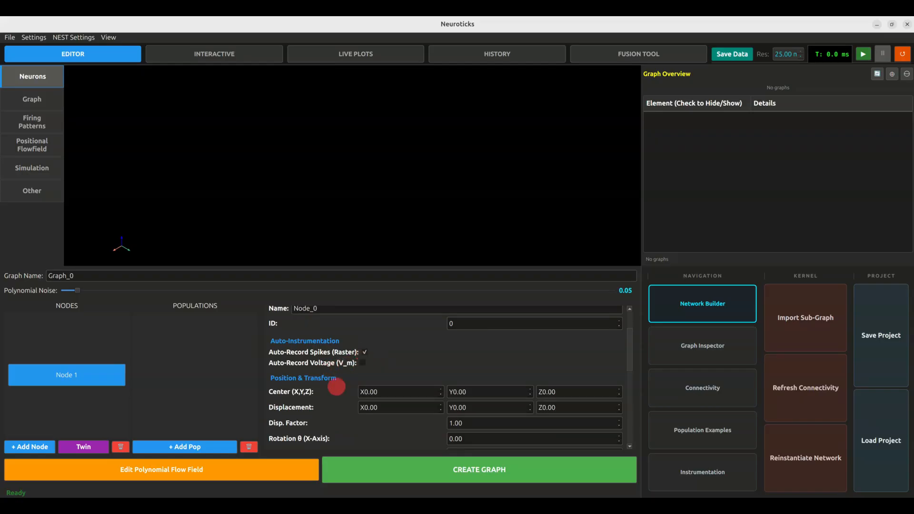
scroll(336, 405, down, 1)
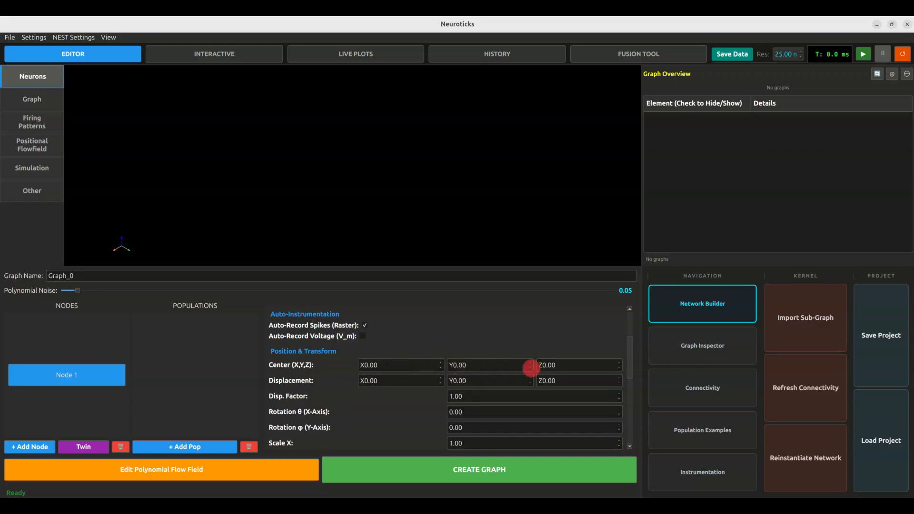
scroll(395, 404, down, 1)
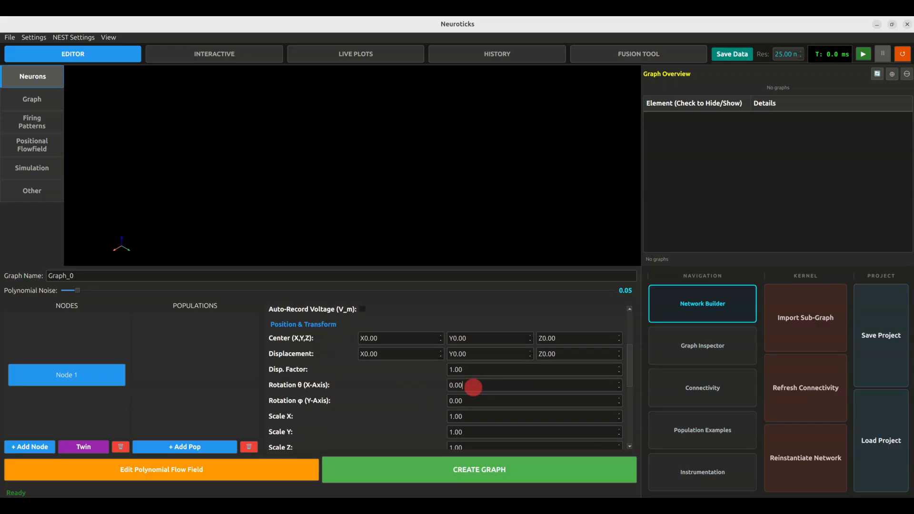
drag(473, 387, 418, 386)
text(7)
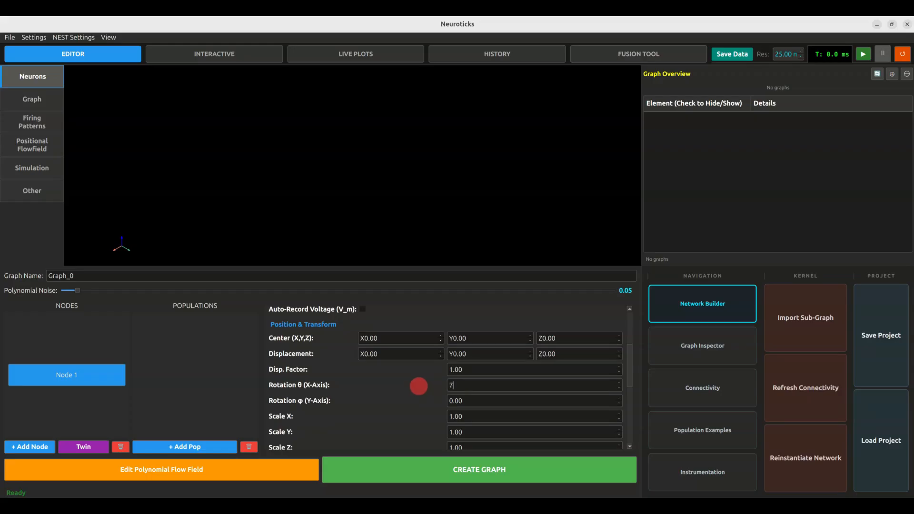
text(5)
drag(473, 401, 449, 401)
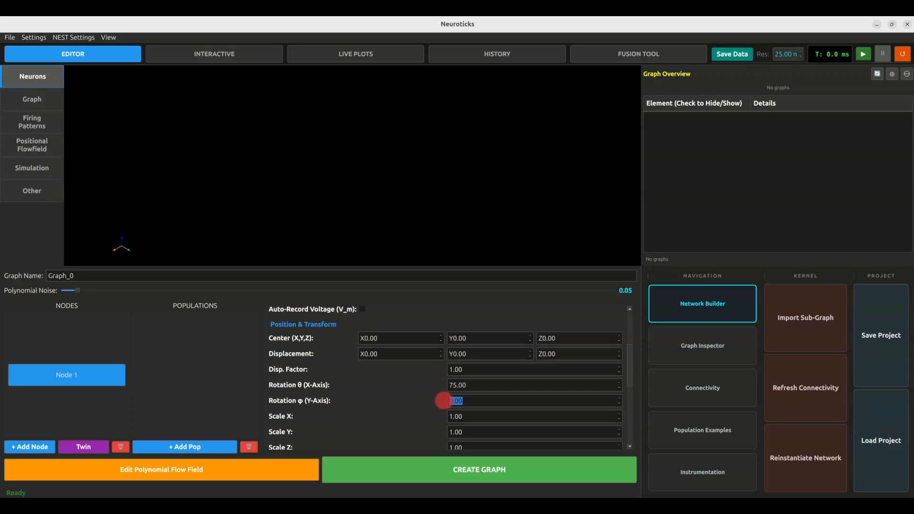
click(422, 407)
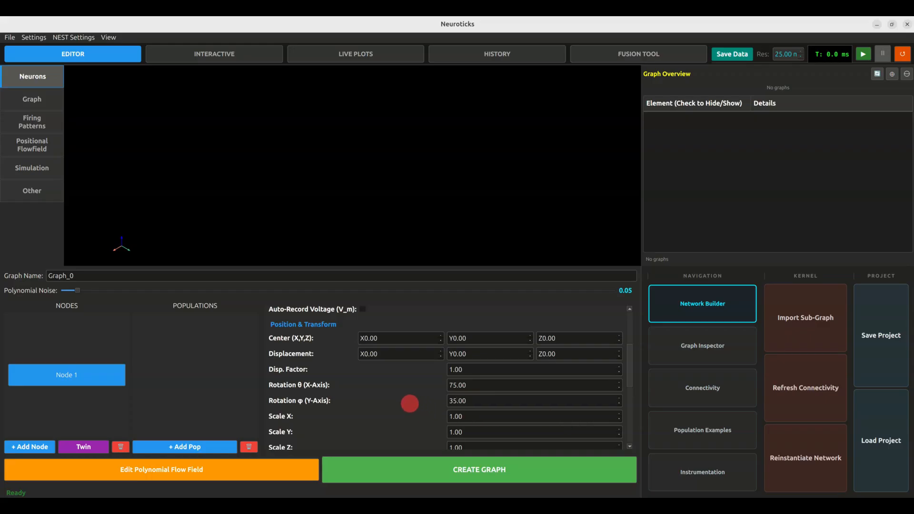
Set the node's X scale to 3
scroll(409, 404, down, 1)
scroll(410, 404, down, 1)
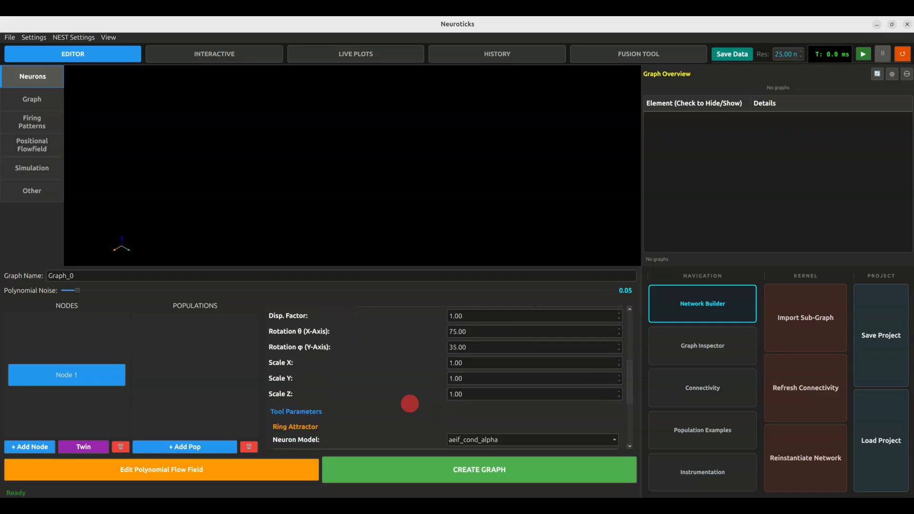
drag(481, 363, 449, 363)
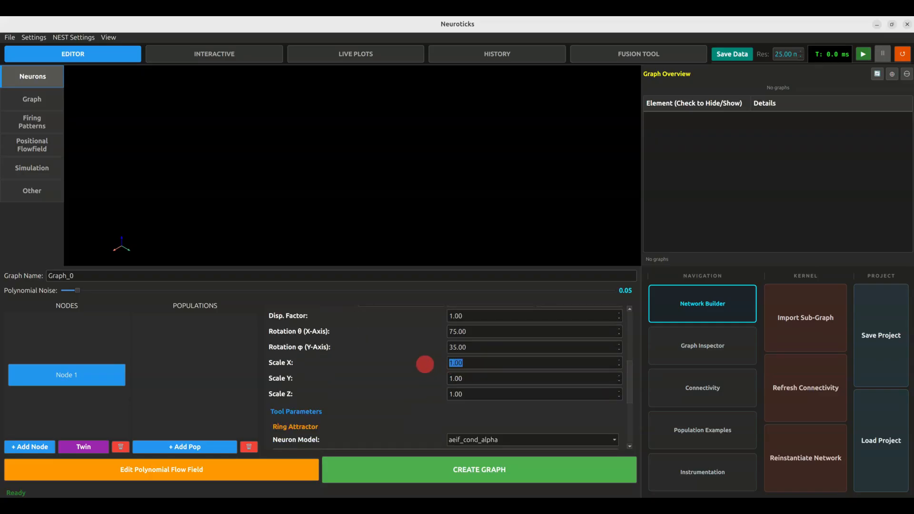
text(3)
Choose iaf_psc_alpha as the ring attractor's neuron model
scroll(415, 366, down, 2)
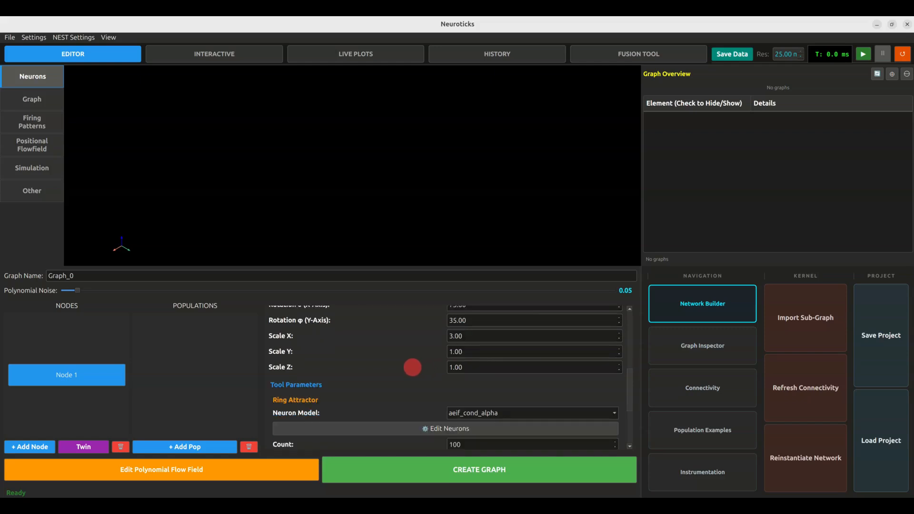
click(469, 380)
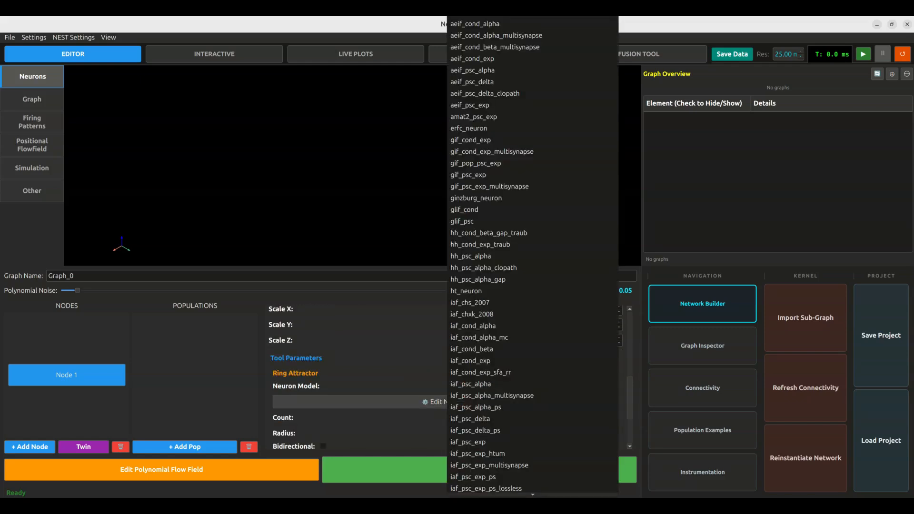
scroll(532, 257, down, 3)
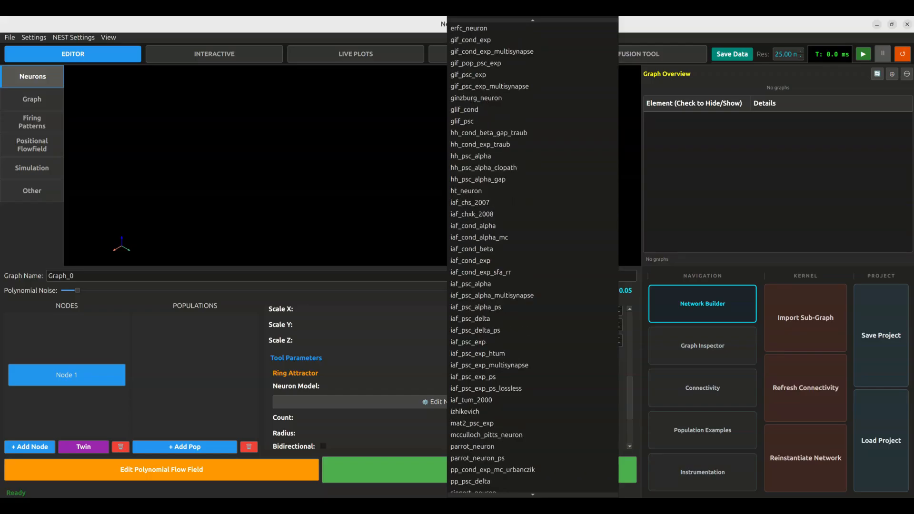
click(469, 284)
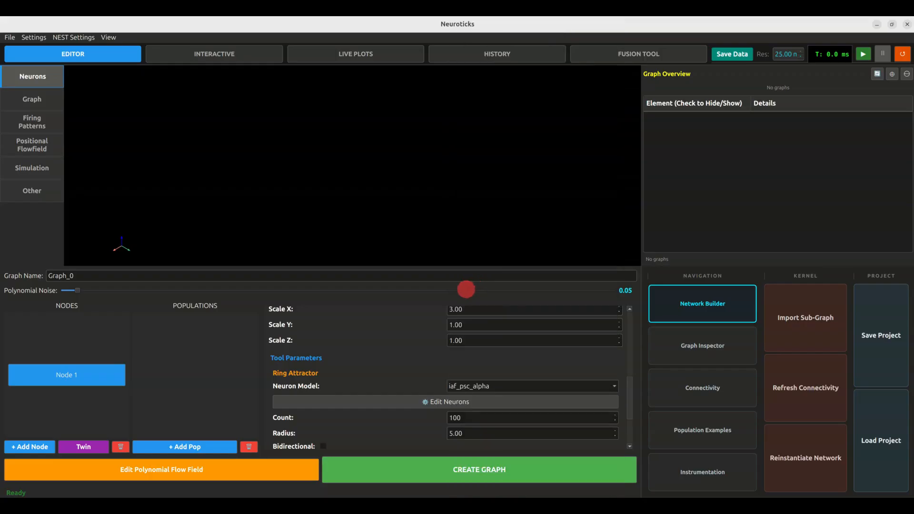
Set the ring attractor's neuron count to 60 and its radius to 8
scroll(392, 356, down, 3)
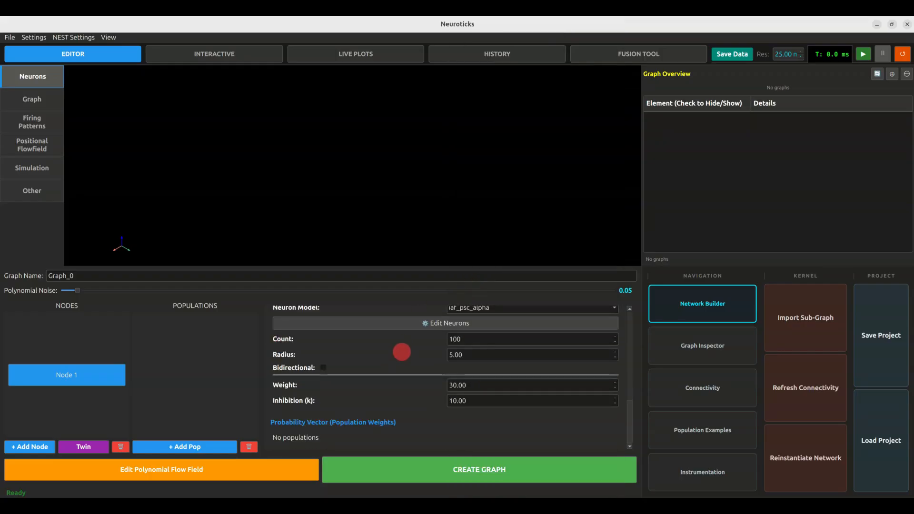
drag(475, 339, 410, 333)
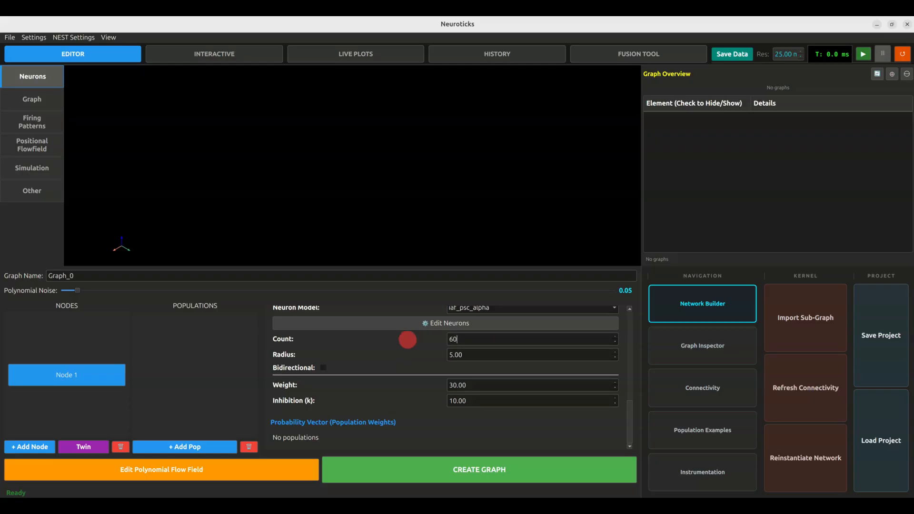
drag(464, 354, 439, 354)
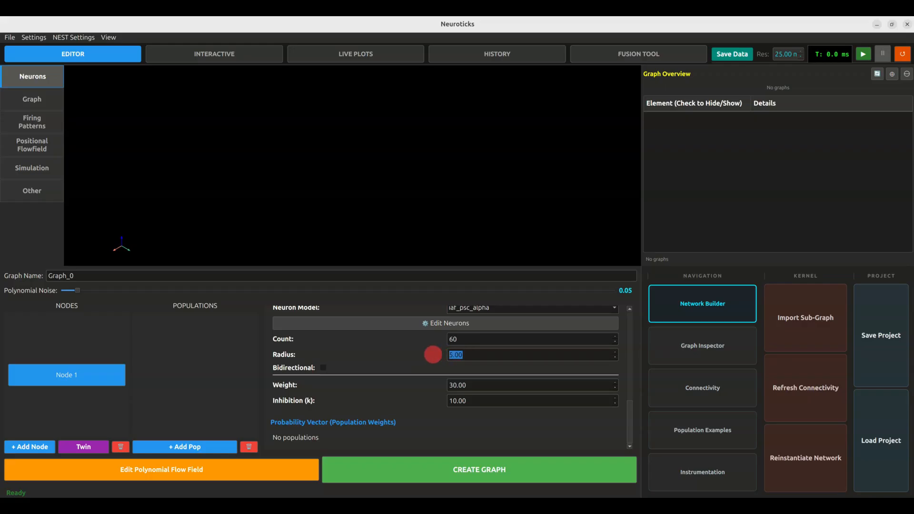
text(8)
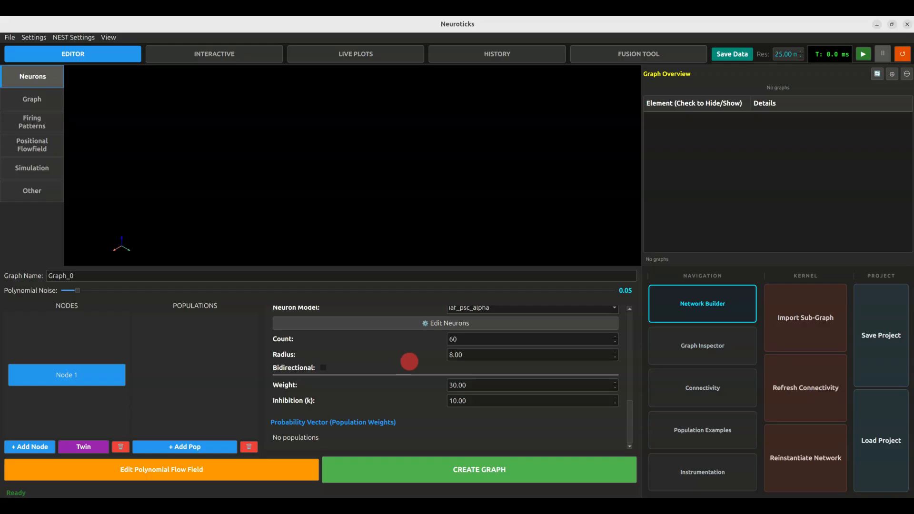
Set the ring attractor's weight to 11 and its inhibition (k) to -5
drag(469, 385, 386, 379)
text(11)
drag(475, 398, 438, 392)
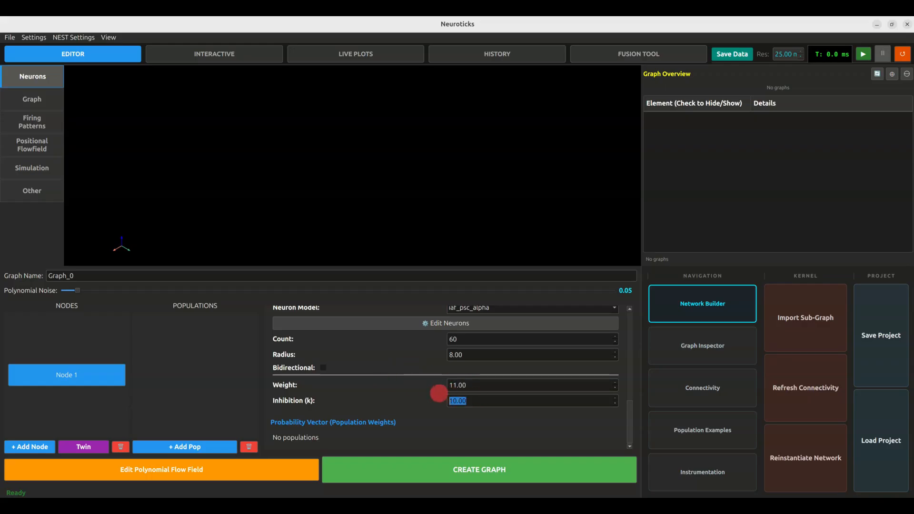
text(-5)
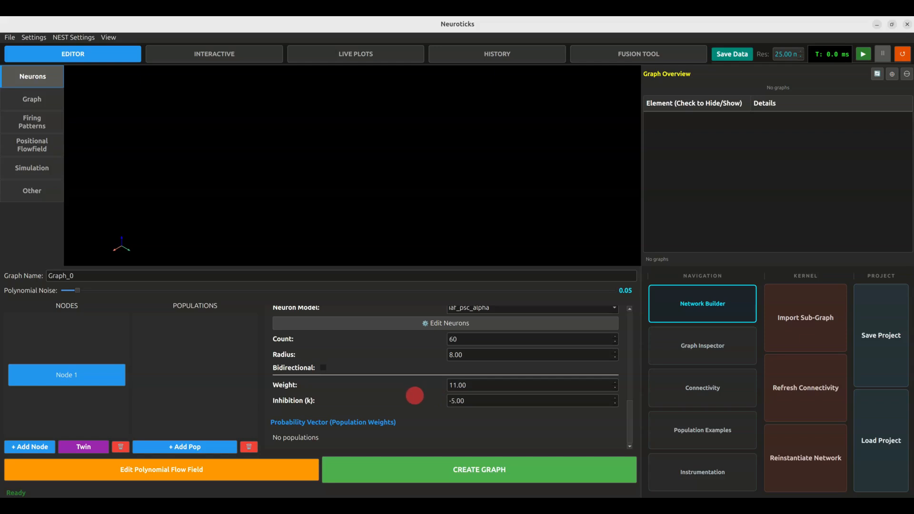
Revise the ring attractor's inhibition value and create Graph_0 from the configured node
drag(475, 400, 412, 394)
click(454, 464)
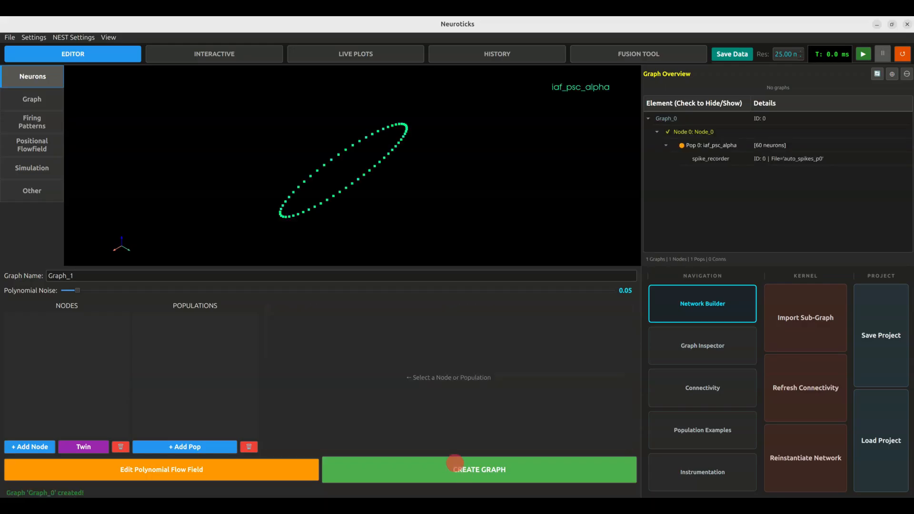
drag(295, 198, 276, 164)
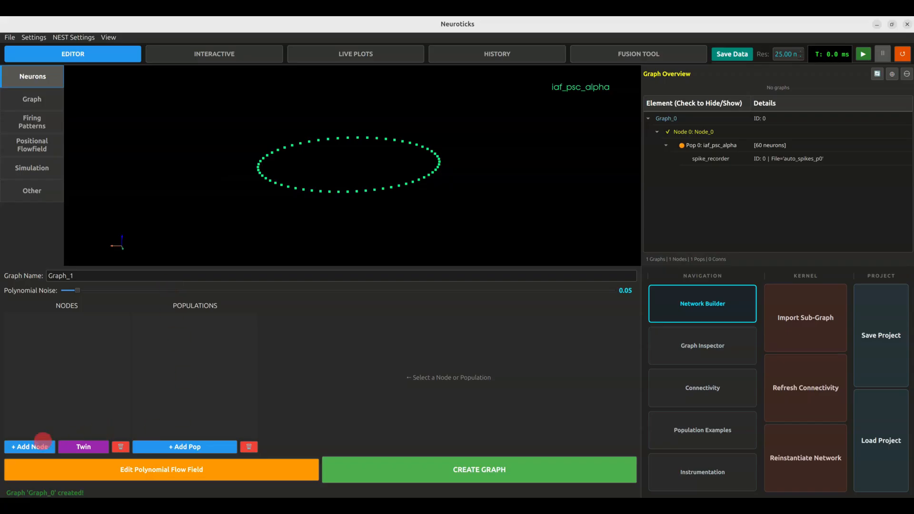
Open Graph_0 for editing and add a second CCW Ring (Attractor) node centred at Z 4
click(653, 135)
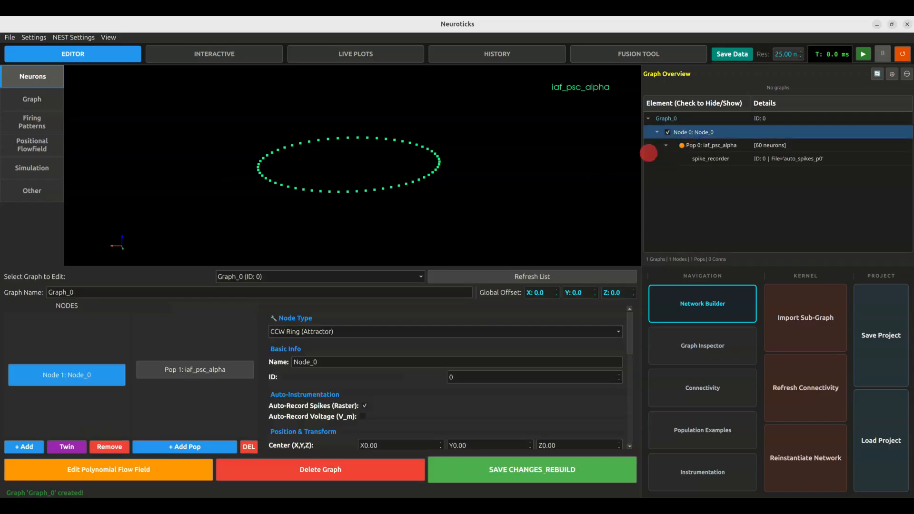
click(28, 446)
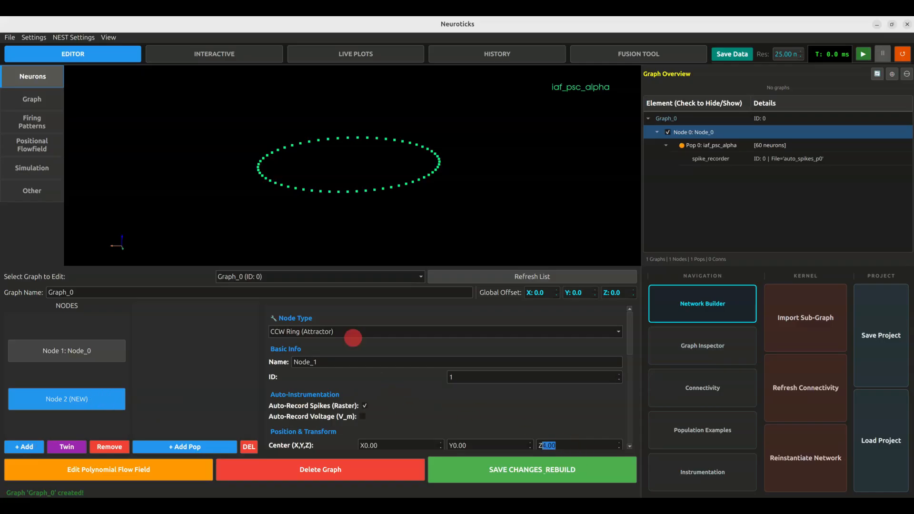
click(383, 388)
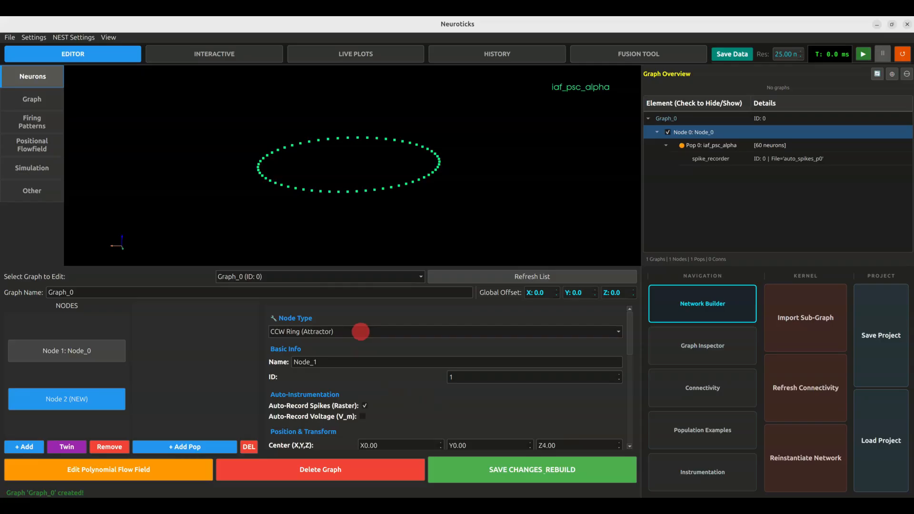
Choose iaf_psc_exp as the neuron model of the second ring node
scroll(379, 381, down, 5)
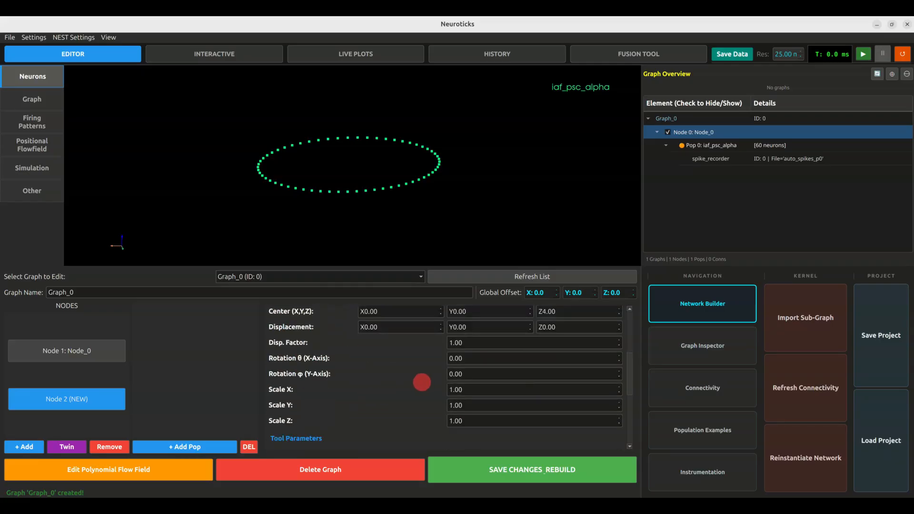
scroll(405, 383, down, 3)
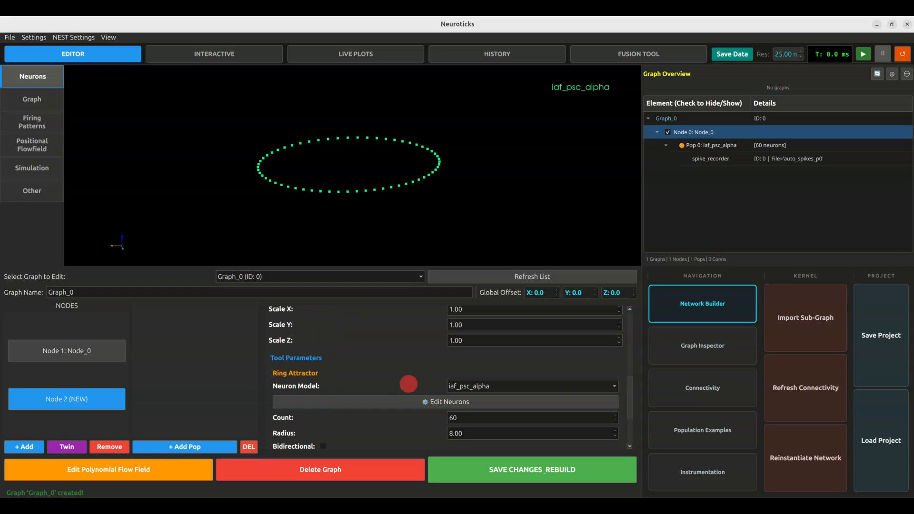
click(464, 386)
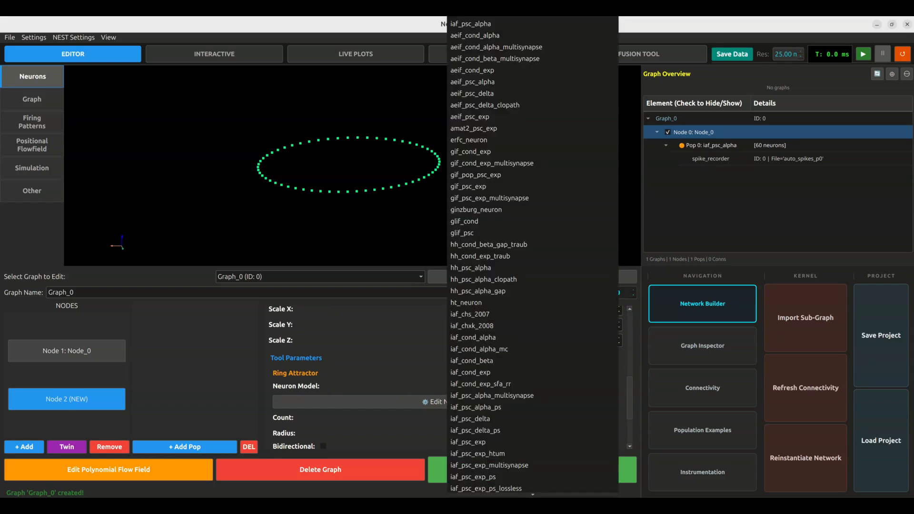
scroll(533, 257, down, 3)
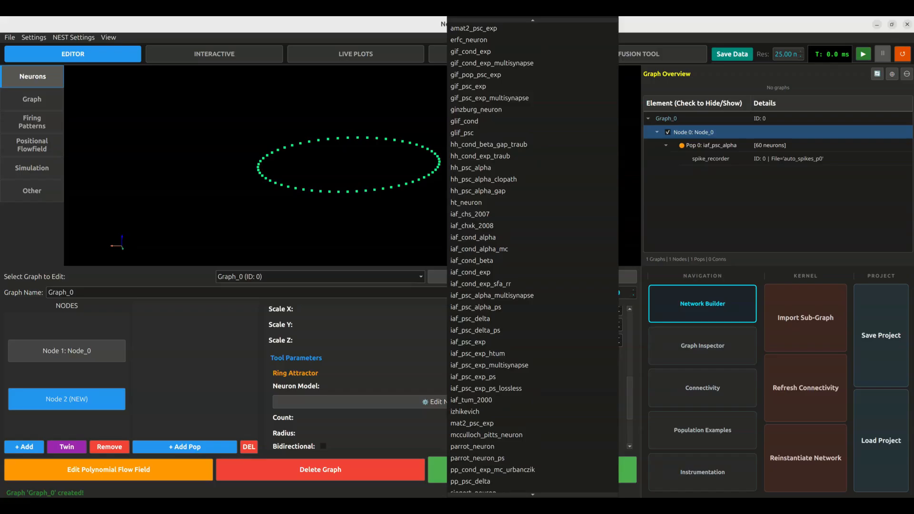
click(469, 342)
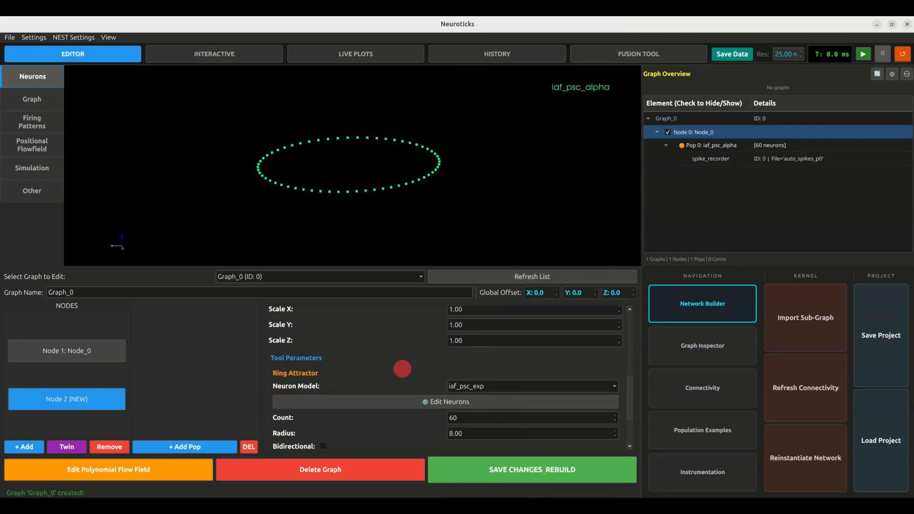
Set the second ring's weight to 11, then save the changes and rebuild the graph
scroll(381, 376, down, 2)
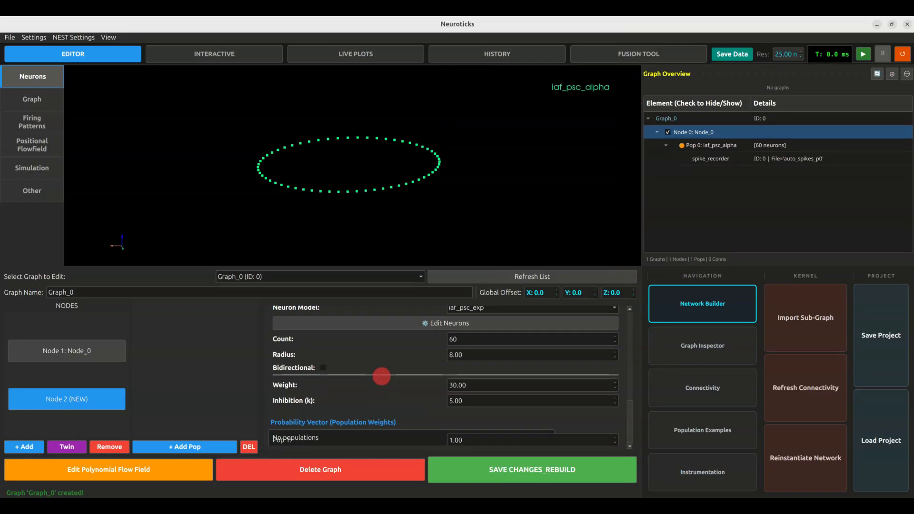
drag(472, 384, 401, 374)
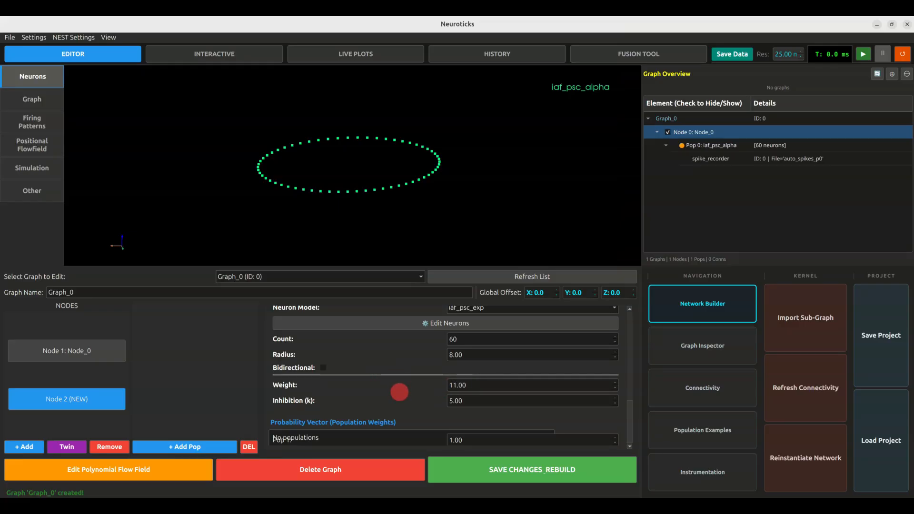
scroll(391, 389, up, 3)
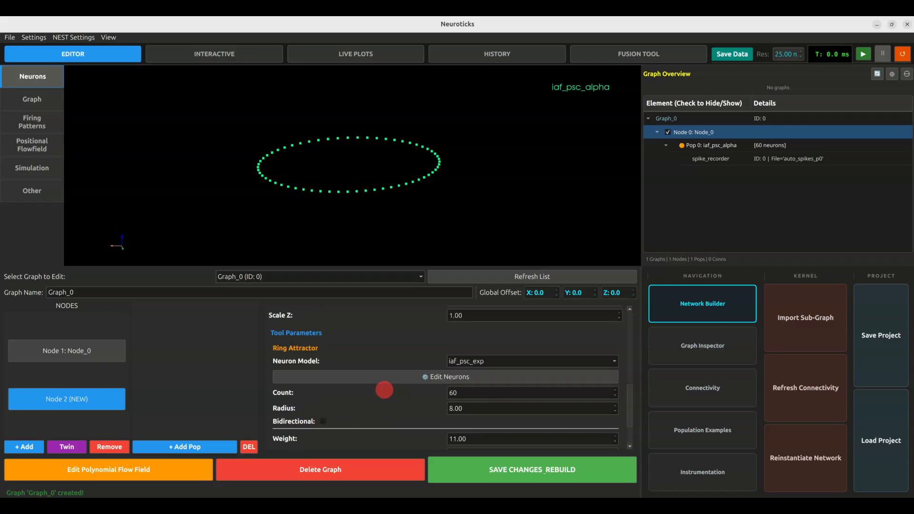
scroll(384, 390, up, 4)
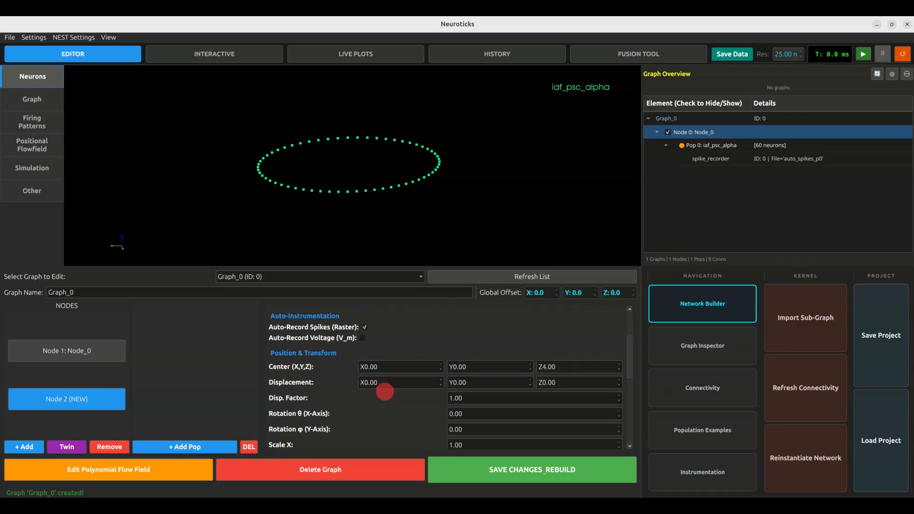
scroll(384, 389, down, 2)
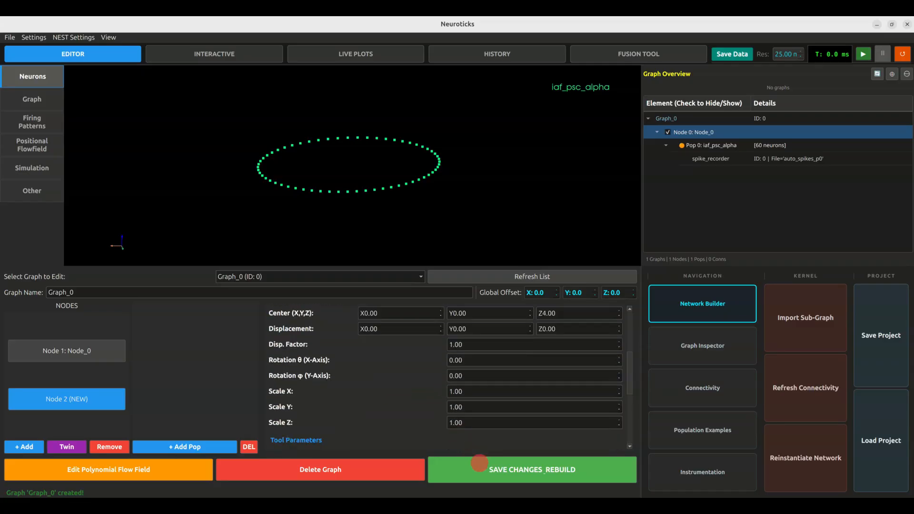
click(480, 467)
Start a new empty project and add a first node to its graph
drag(346, 265, 547, 453)
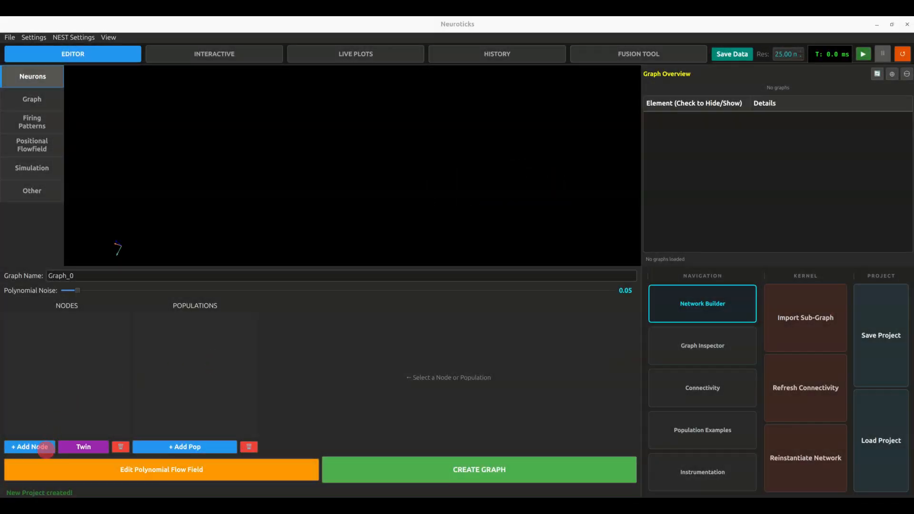
click(42, 447)
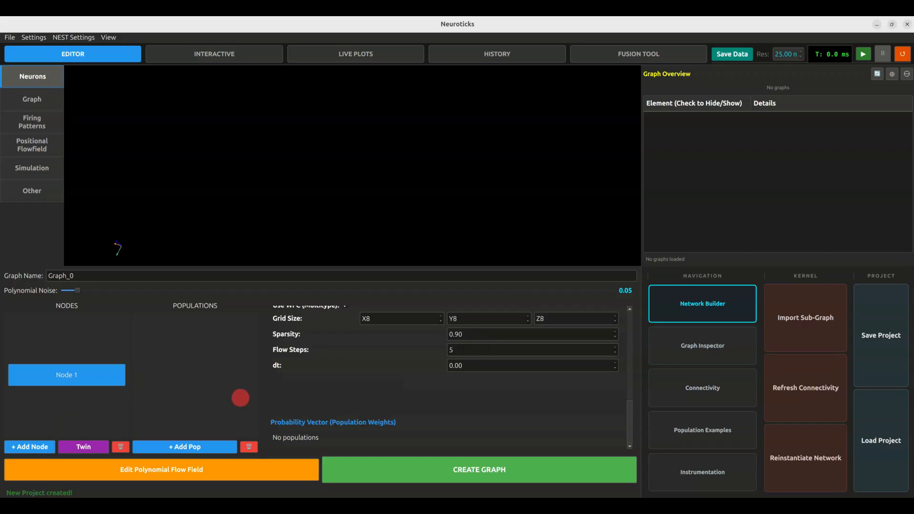
Change the new node's type to Cone / Column
scroll(305, 388, up, 3)
scroll(302, 399, up, 1)
click(333, 331)
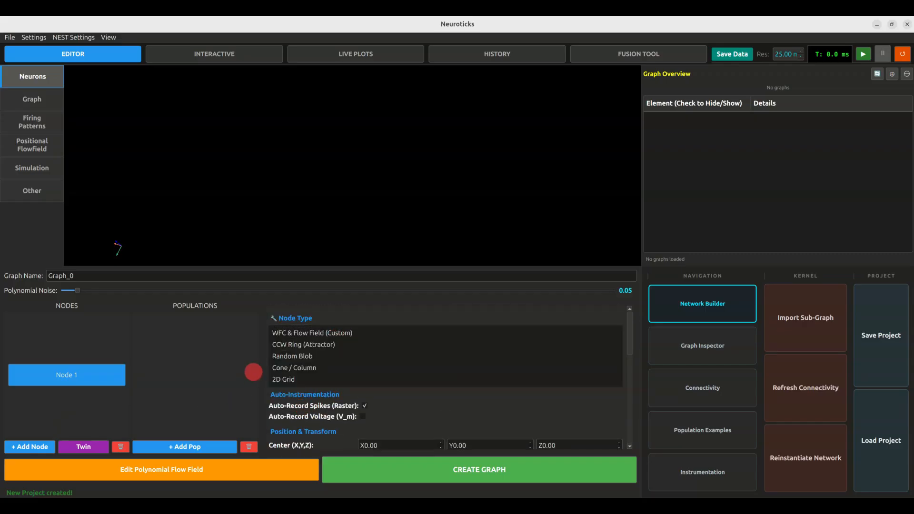
click(269, 368)
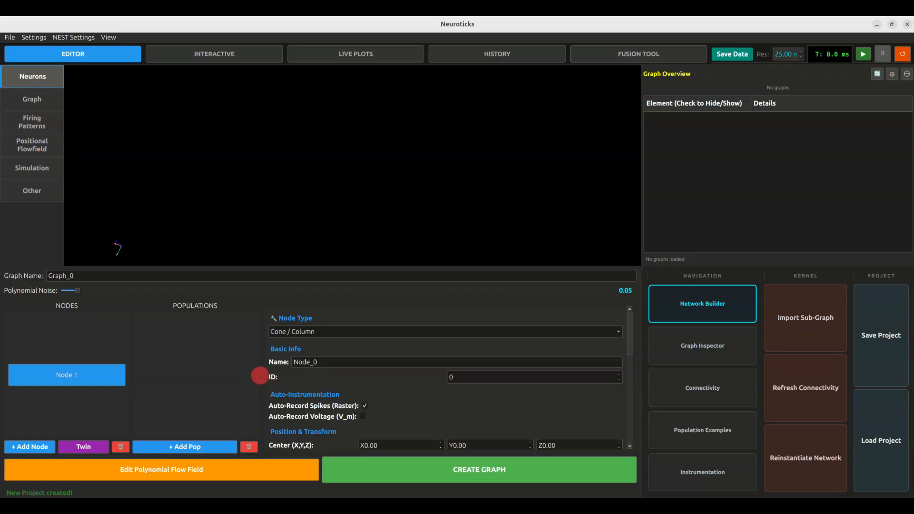
Set the cone node's bottom radius to 2 and create the graph
scroll(285, 376, down, 3)
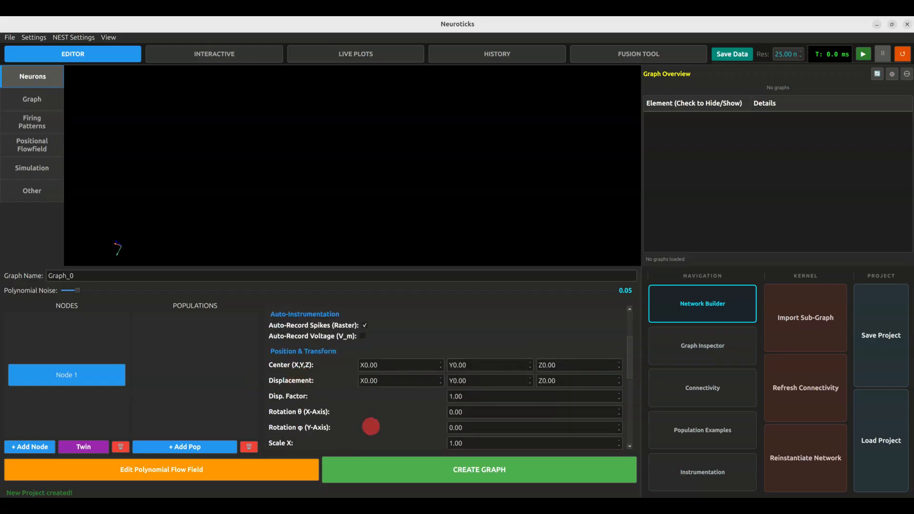
scroll(371, 424, down, 2)
scroll(395, 390, down, 2)
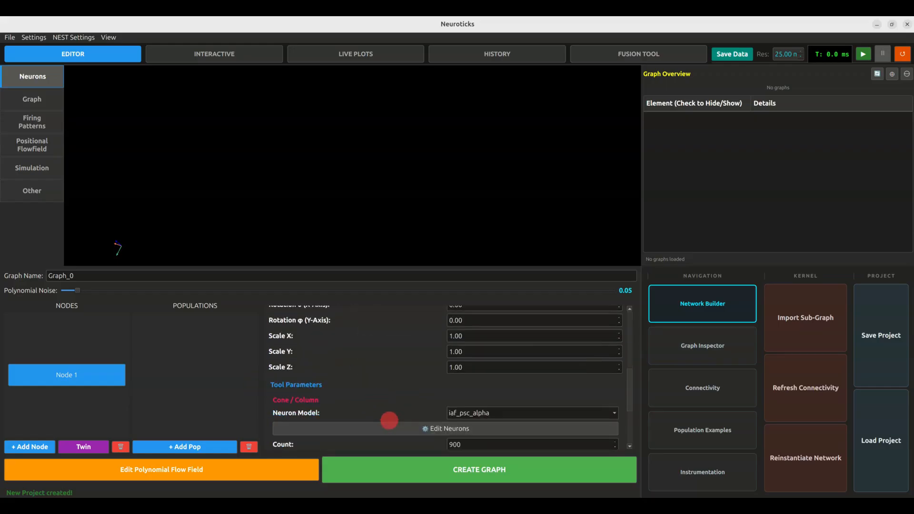
scroll(379, 408, down, 2)
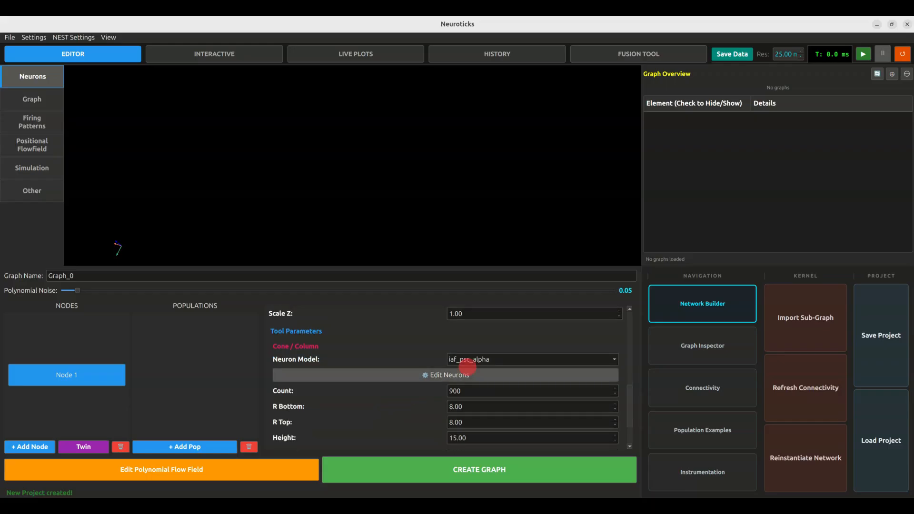
scroll(398, 416, down, 1)
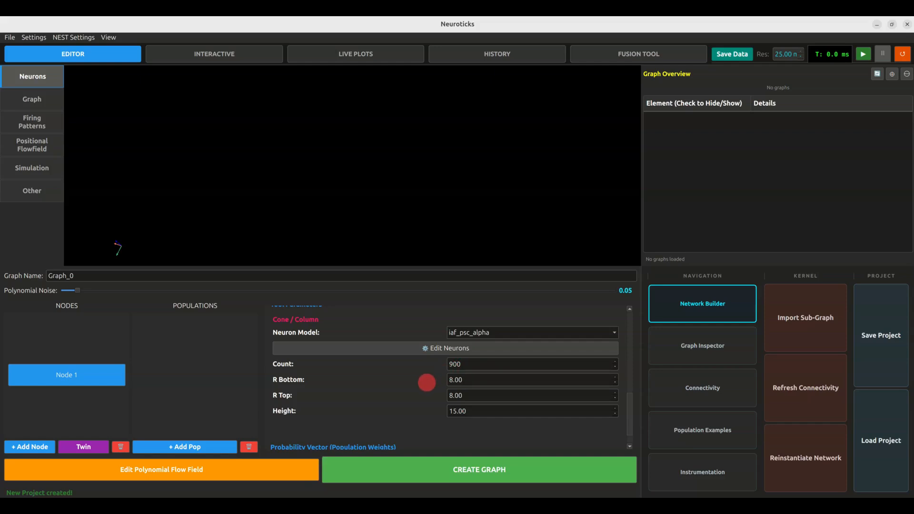
double_click(478, 380)
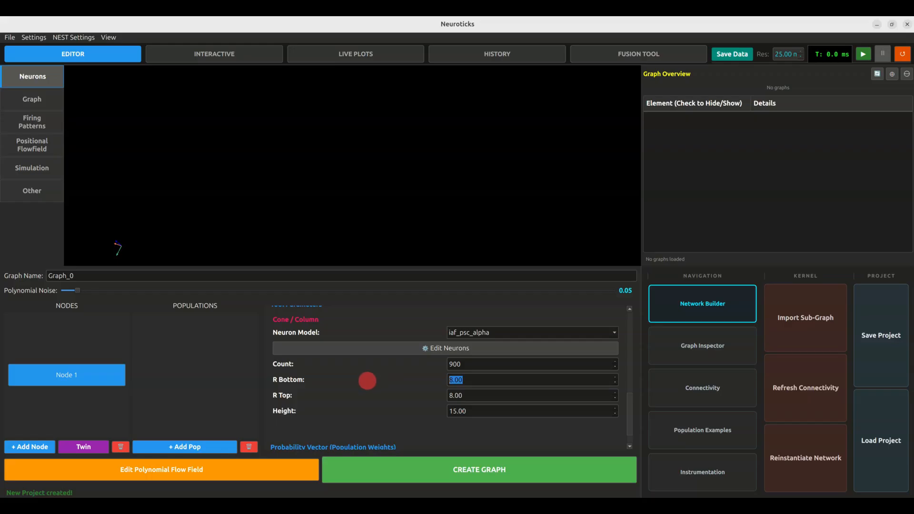
text(2)
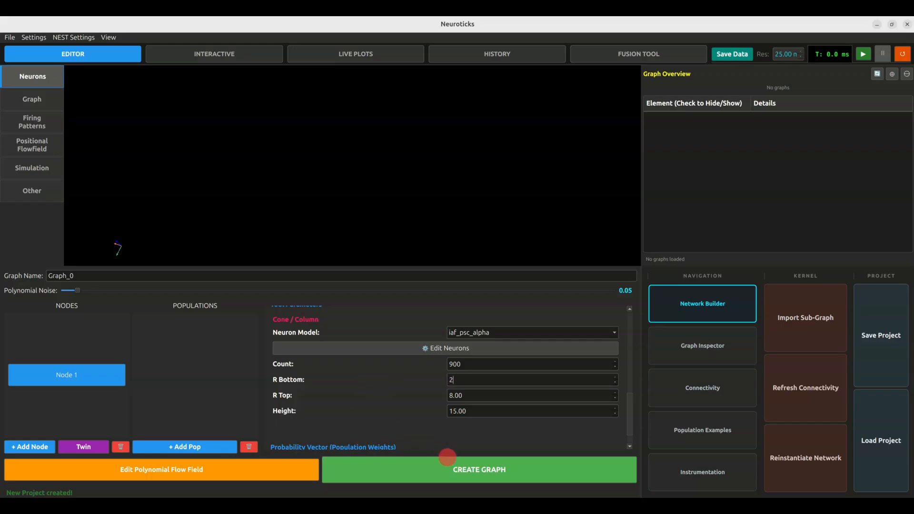
click(434, 436)
scroll(433, 435, down, 1)
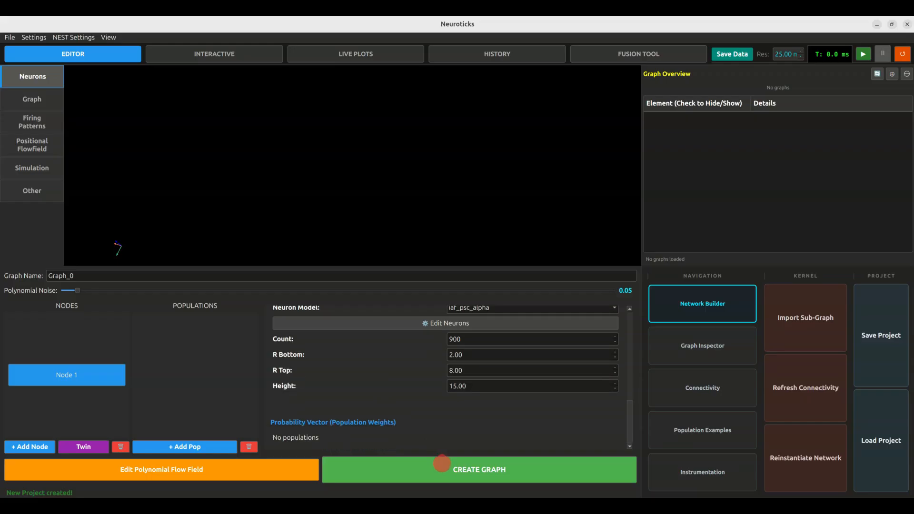
click(442, 465)
mouse_move(463, 222)
mouse_down()
mouse_move(152, 149)
mouse_move(491, 268)
mouse_move(583, 351)
mouse_move(557, 426)
mouse_move(506, 361)
mouse_move(418, 203)
mouse_move(459, 218)
mouse_up()
Open Graph_0 for editing and set the cone node's bottom and top radii to 4 and its height to 10
click(674, 340)
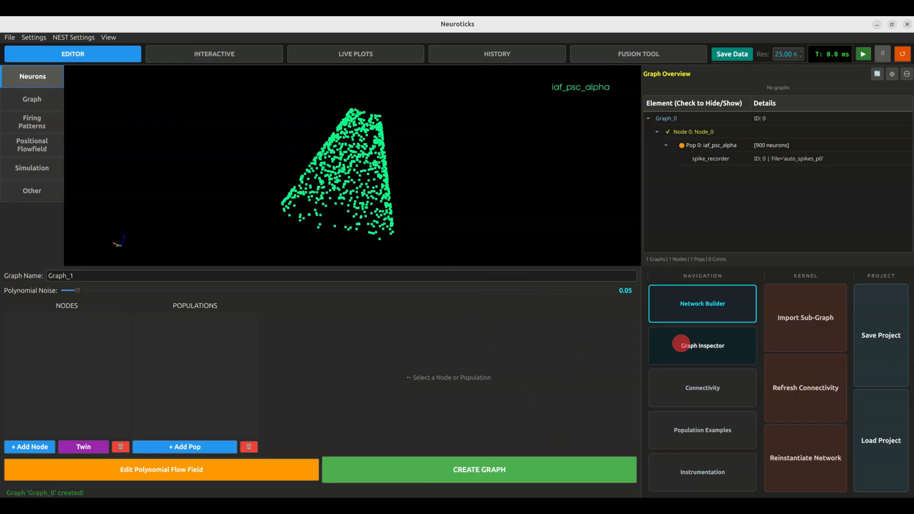
scroll(398, 414, up, 5)
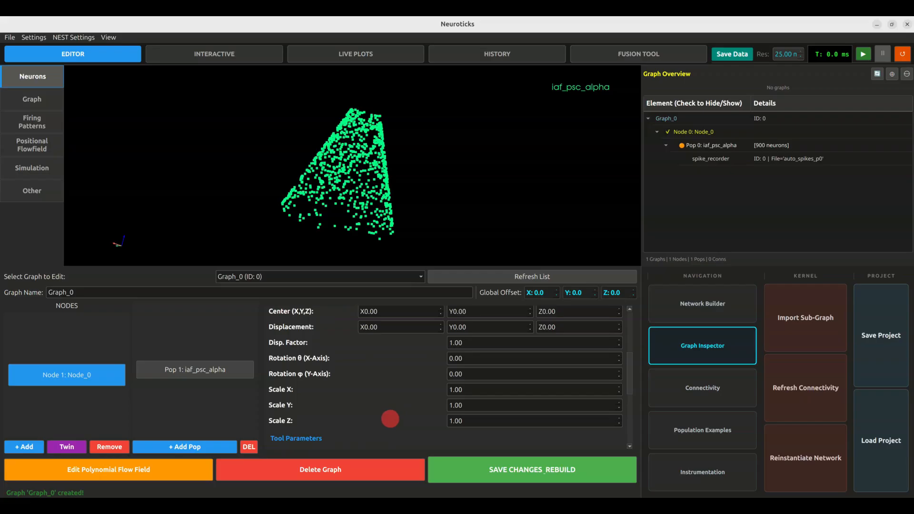
scroll(361, 427, up, 2)
scroll(338, 435, up, 1)
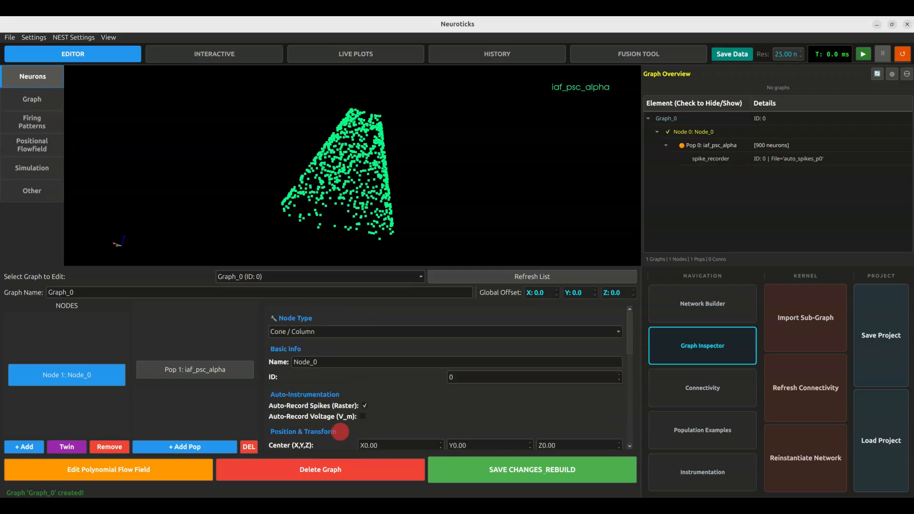
scroll(340, 431, down, 8)
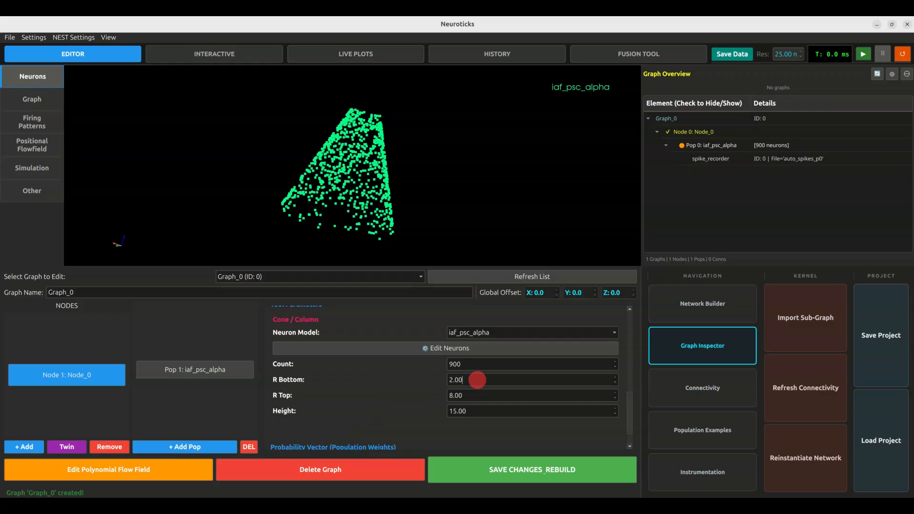
drag(477, 380, 428, 374)
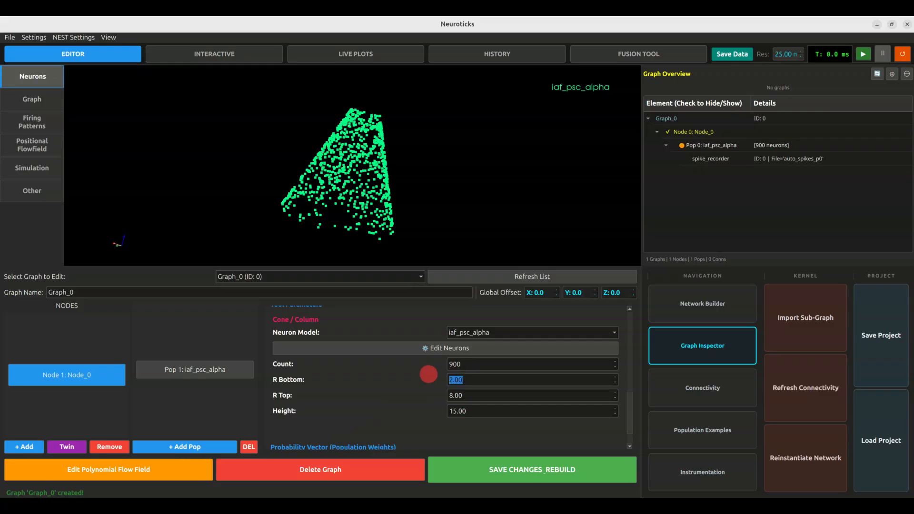
text(4)
drag(464, 398, 431, 390)
drag(483, 408, 430, 406)
text(10)
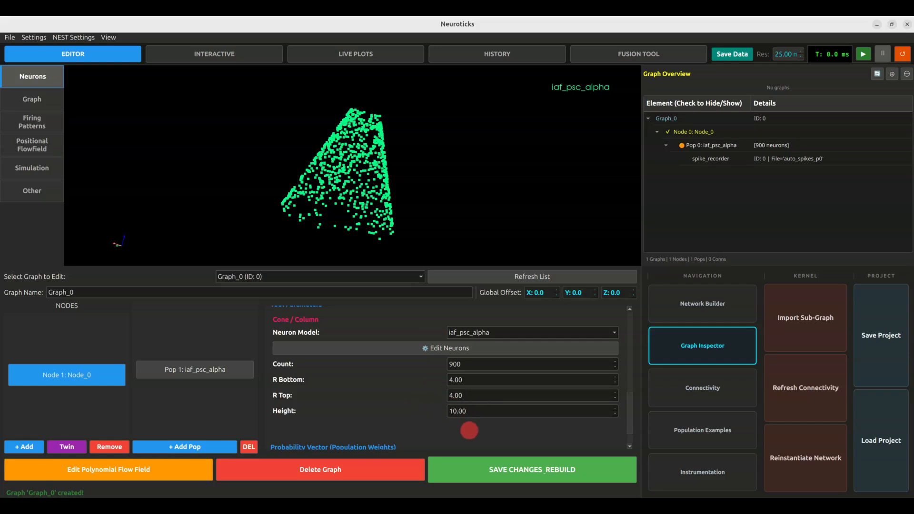
Save the column's changes, rebuild the graph and inspect its shape from several angles
click(495, 476)
drag(445, 139, 416, 206)
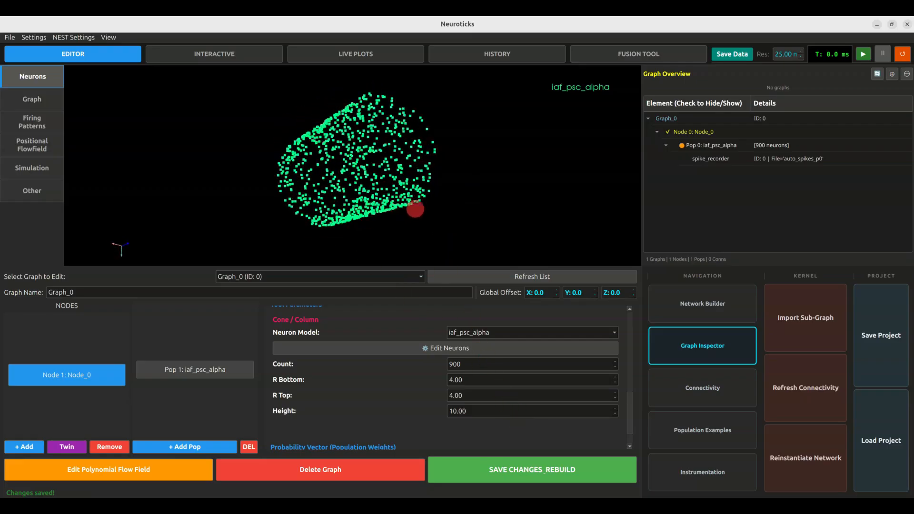
drag(185, 135, 379, 157)
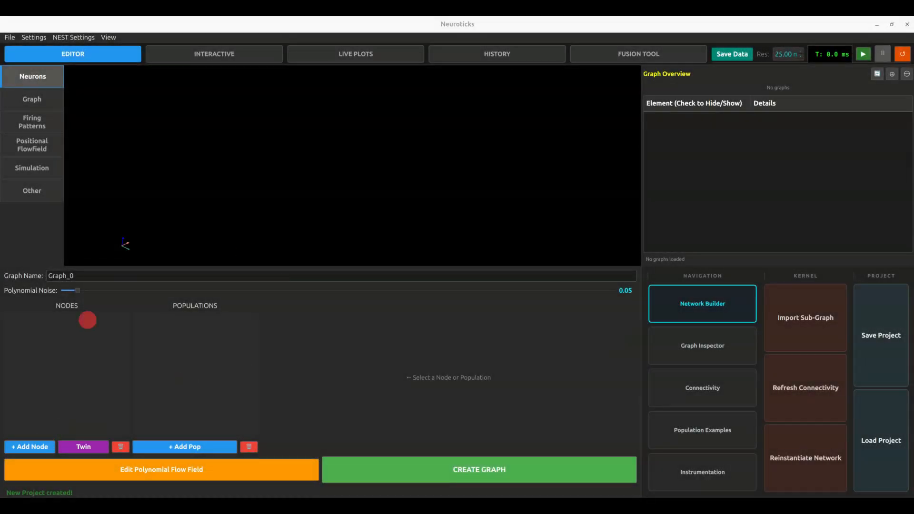
Add a node to the empty project's graph and make it a Random Blob
click(39, 447)
scroll(306, 381, up, 5)
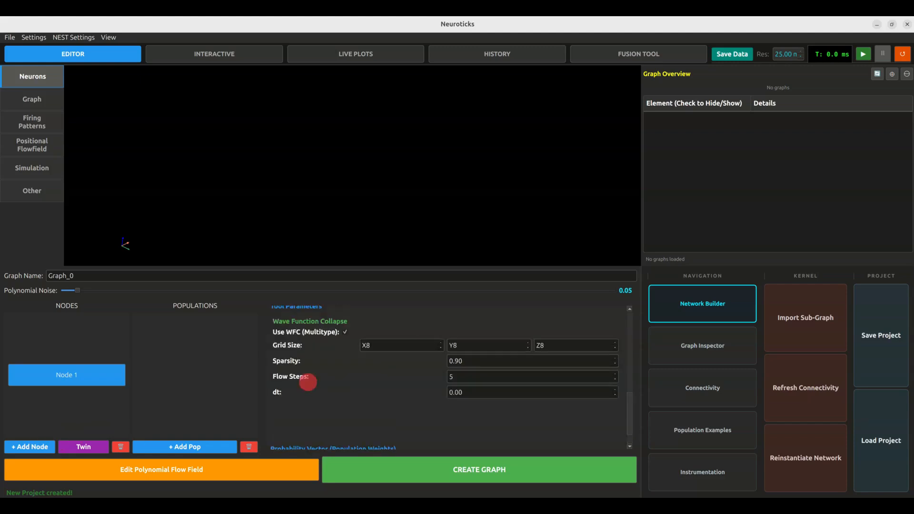
click(353, 330)
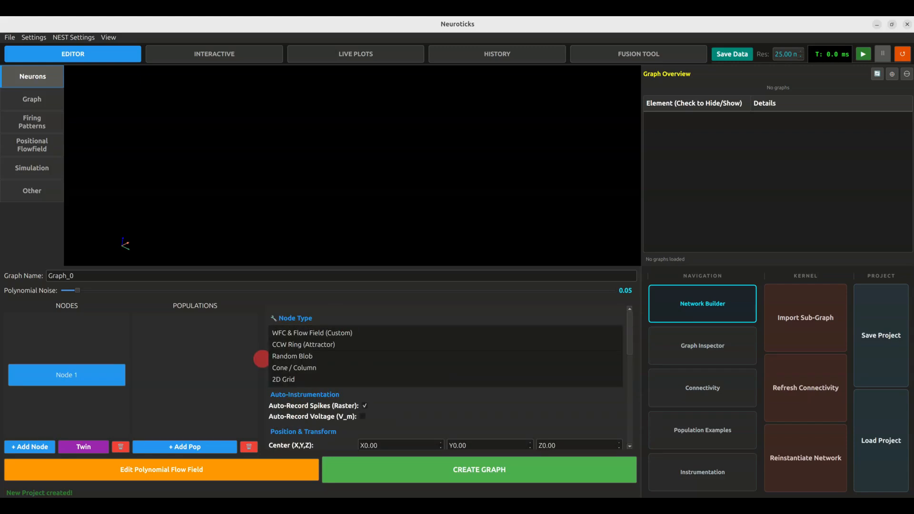
click(275, 356)
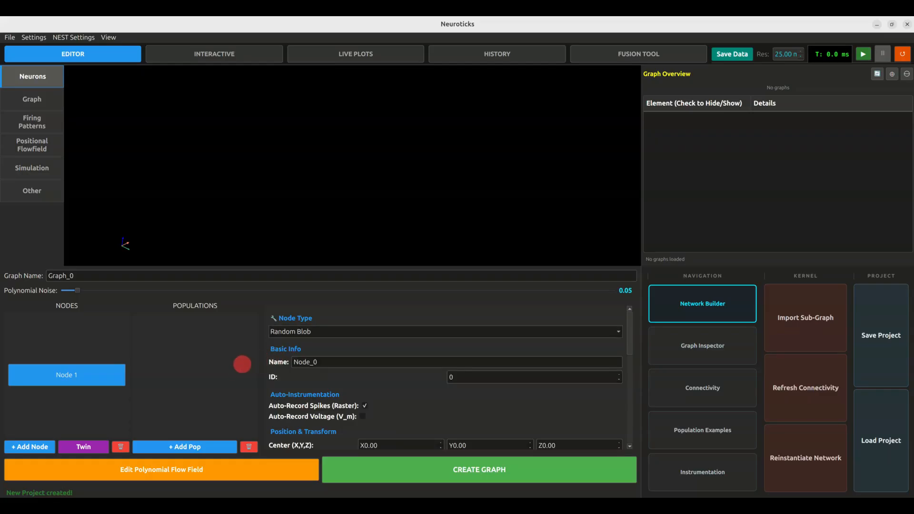
Set the random blob's neuron count to 800 and radius to 10, and create the graph
scroll(265, 378, down, 3)
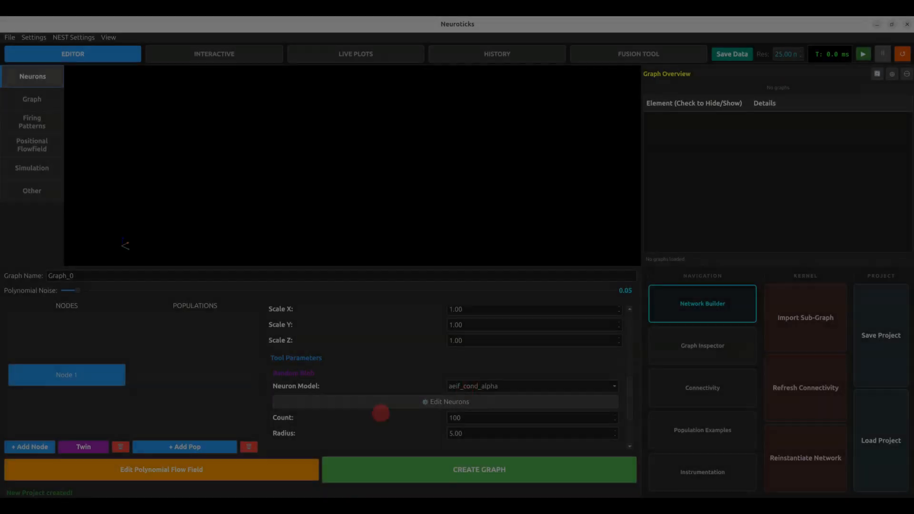
drag(472, 391, 381, 391)
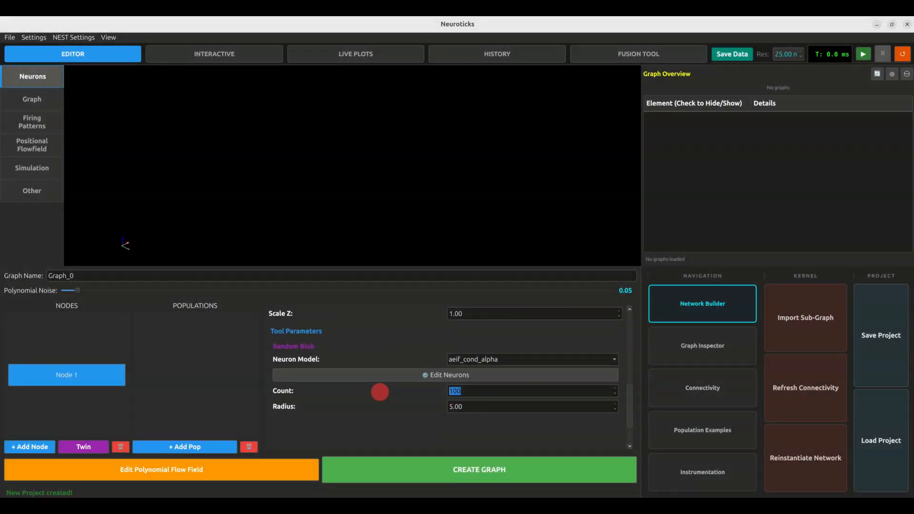
text(800)
drag(457, 407, 383, 403)
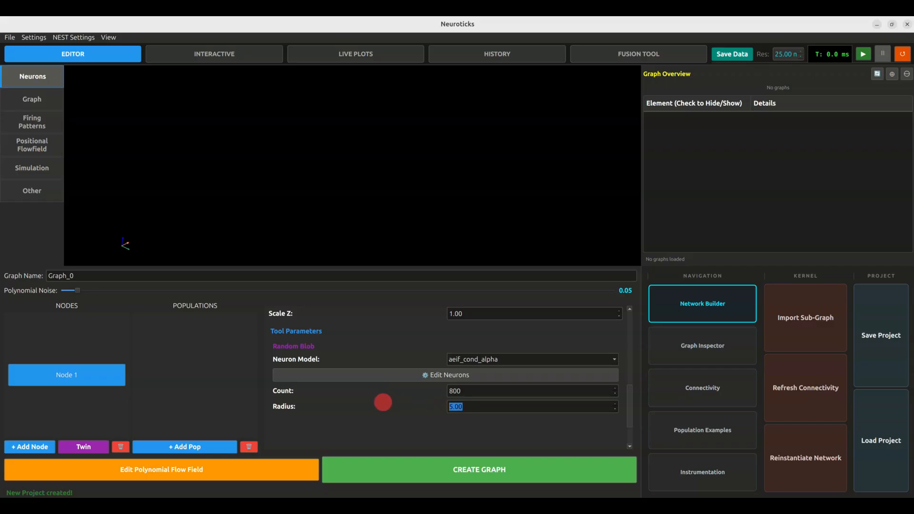
text(10)
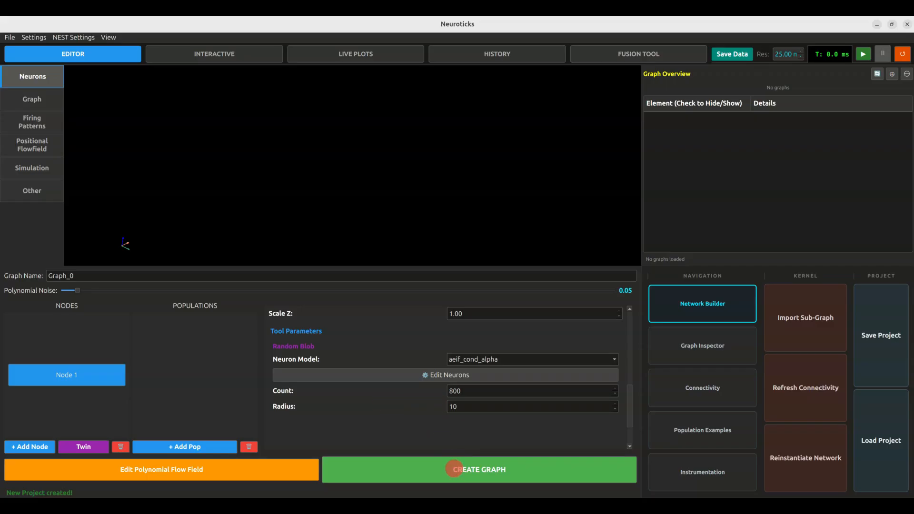
click(452, 466)
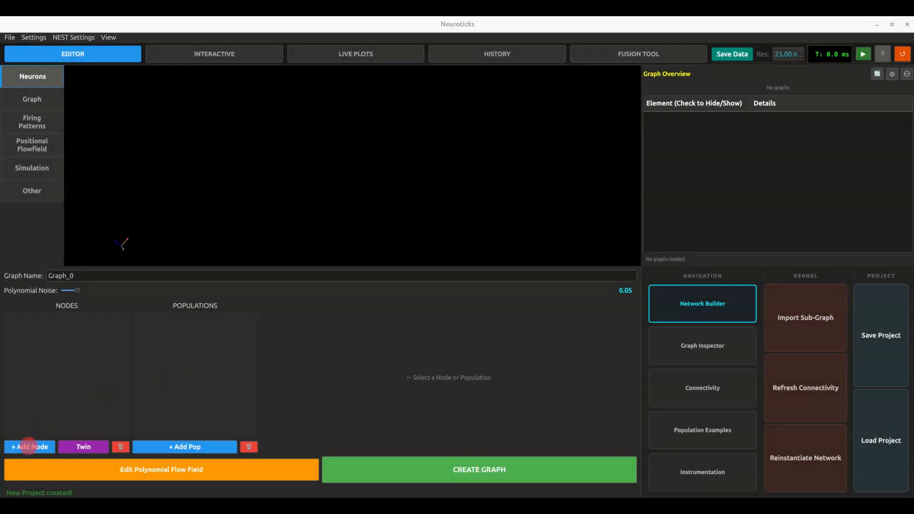
Add a node to the empty project's graph and make it a 2D Grid
click(28, 446)
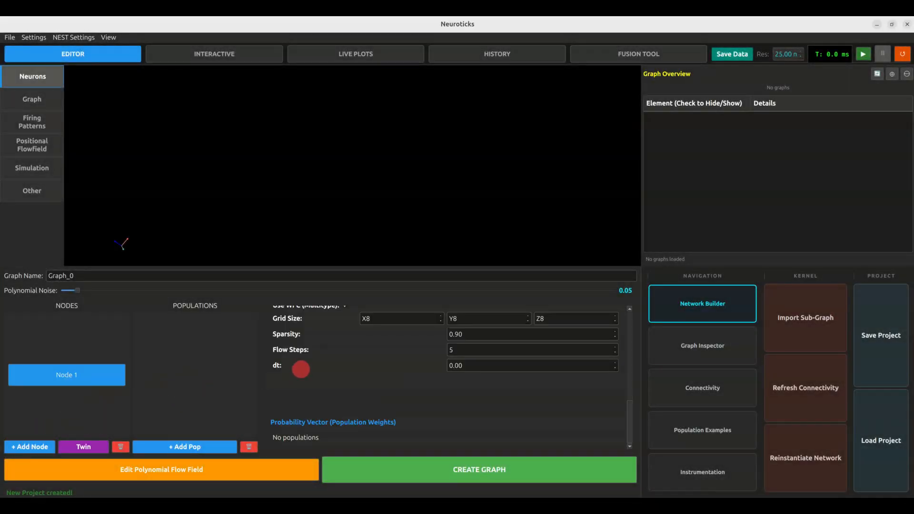
scroll(295, 376, up, 5)
click(343, 332)
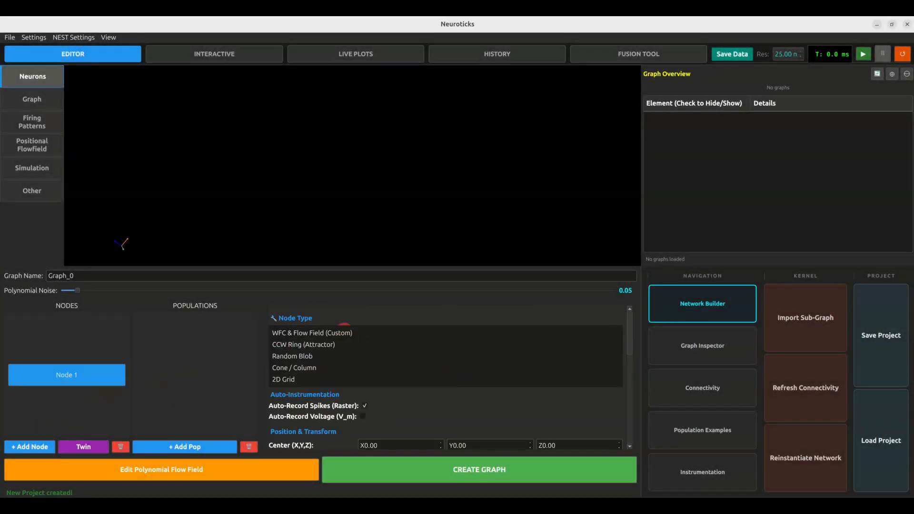
click(304, 379)
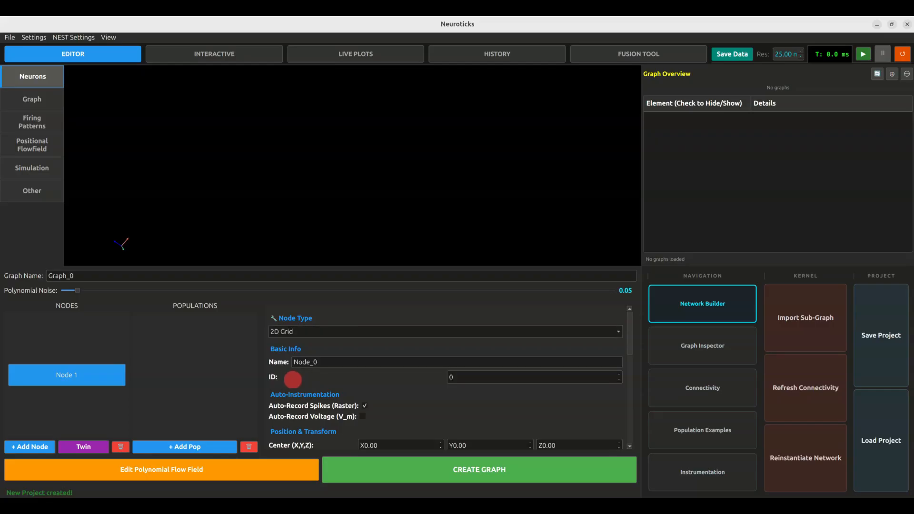
Set the 2D grid's side length to 5 and create the graph
scroll(285, 378, down, 5)
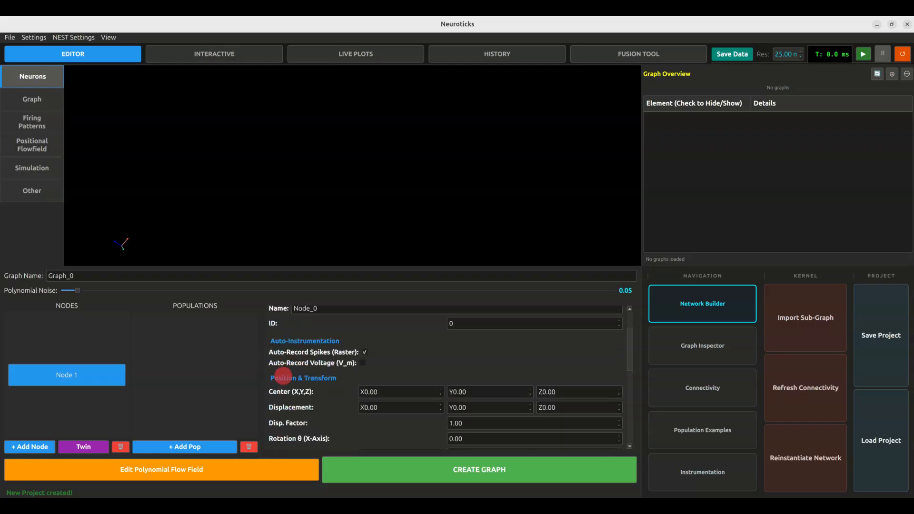
scroll(293, 374, down, 6)
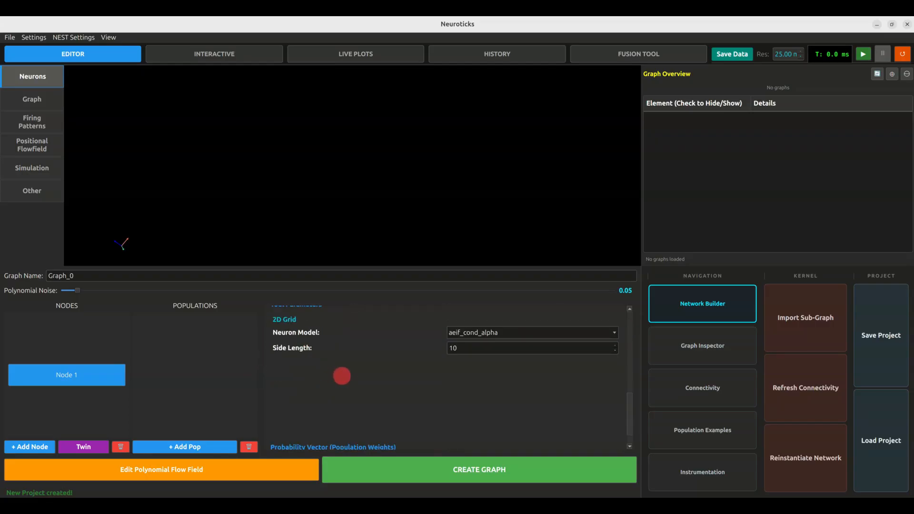
scroll(352, 378, up, 5)
scroll(385, 386, down, 4)
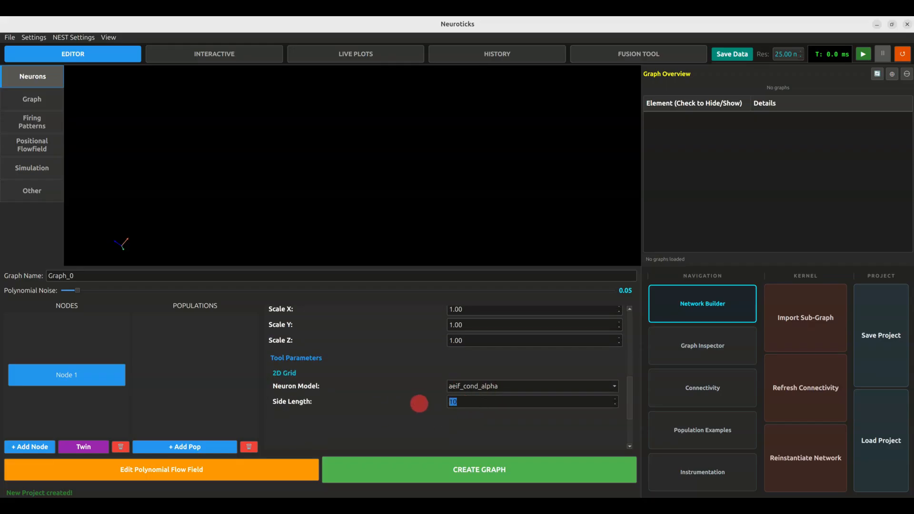
text(5)
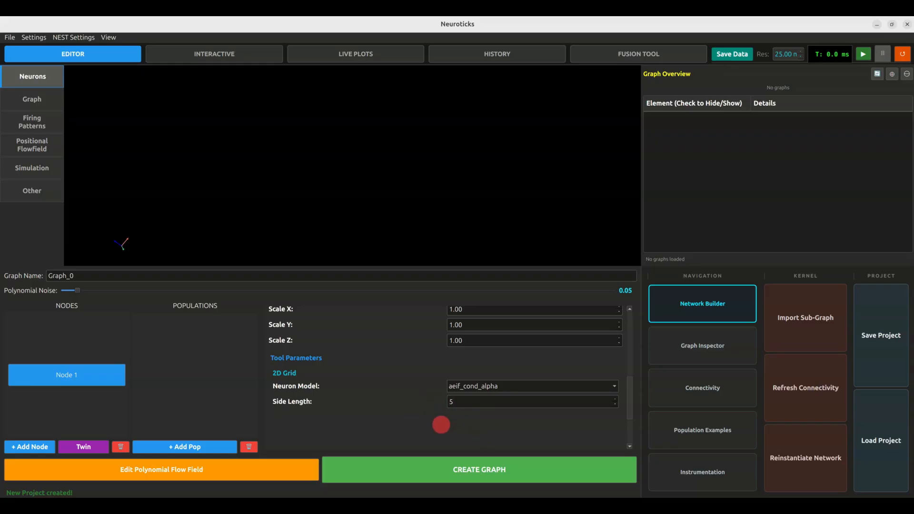
scroll(438, 423, down, 3)
click(456, 471)
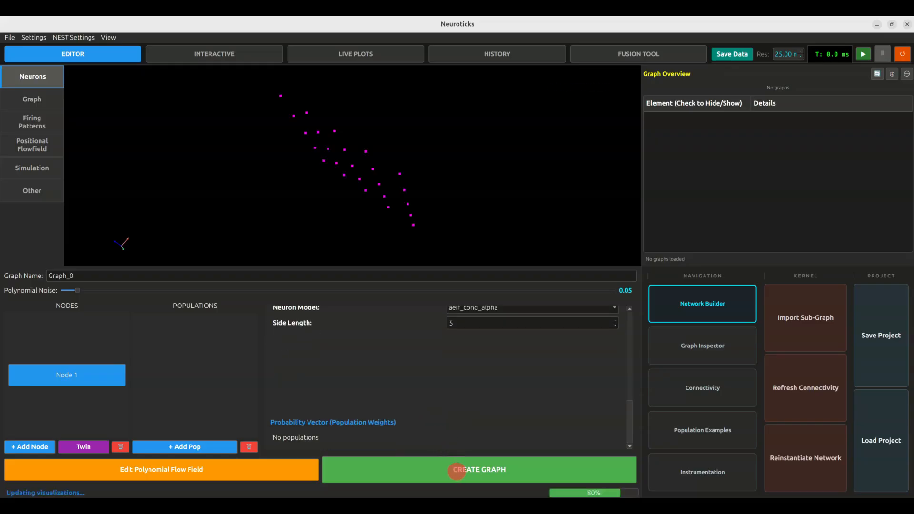
drag(578, 96, 513, 187)
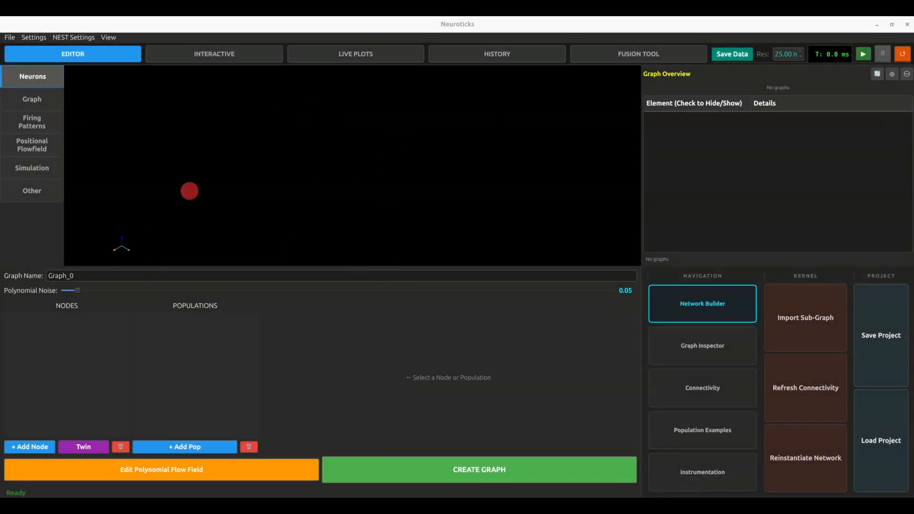
Create a graph from a WFC & Flow Field node with a 1 × 1 × 1 grid and an iaf_psc_alpha population
click(31, 446)
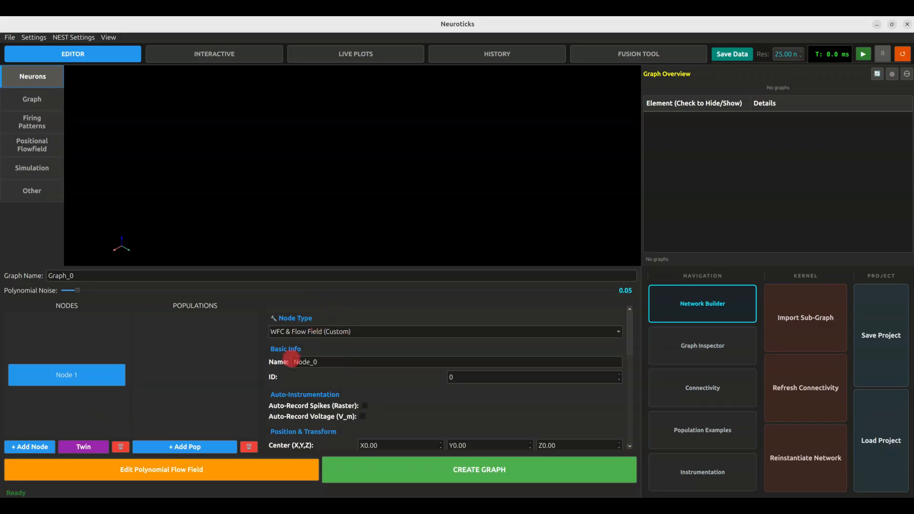
scroll(287, 422, down, 4)
scroll(302, 404, up, 1)
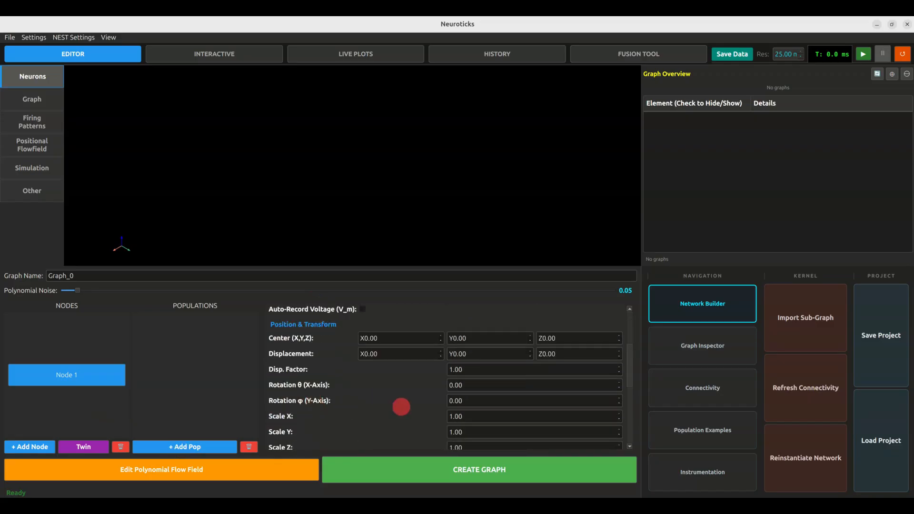
scroll(377, 414, down, 4)
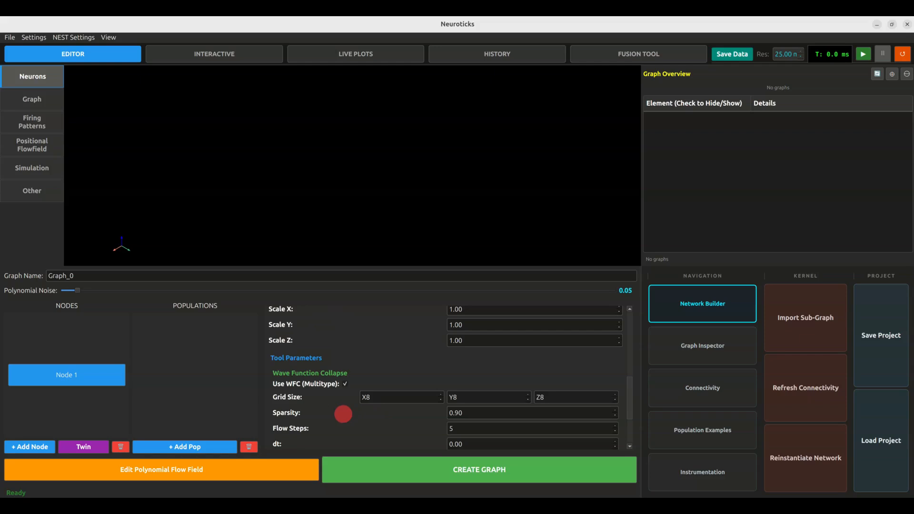
scroll(343, 414, down, 1)
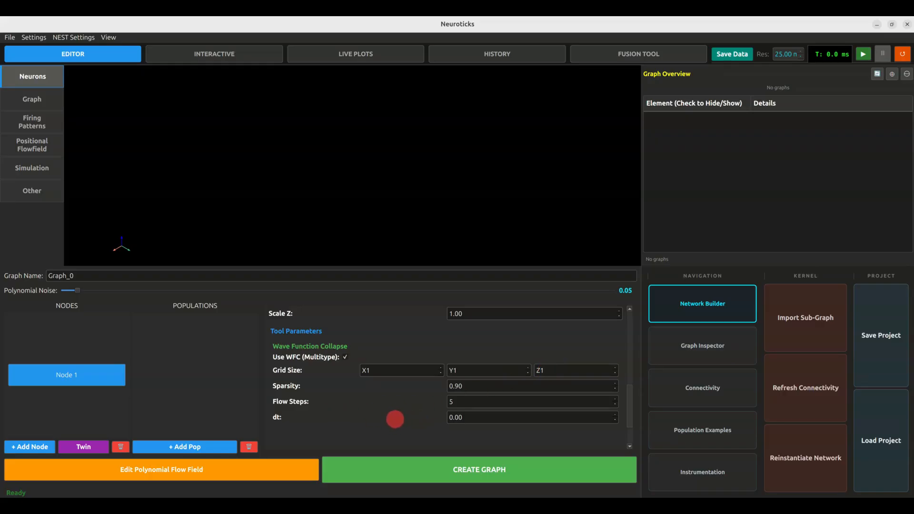
click(193, 446)
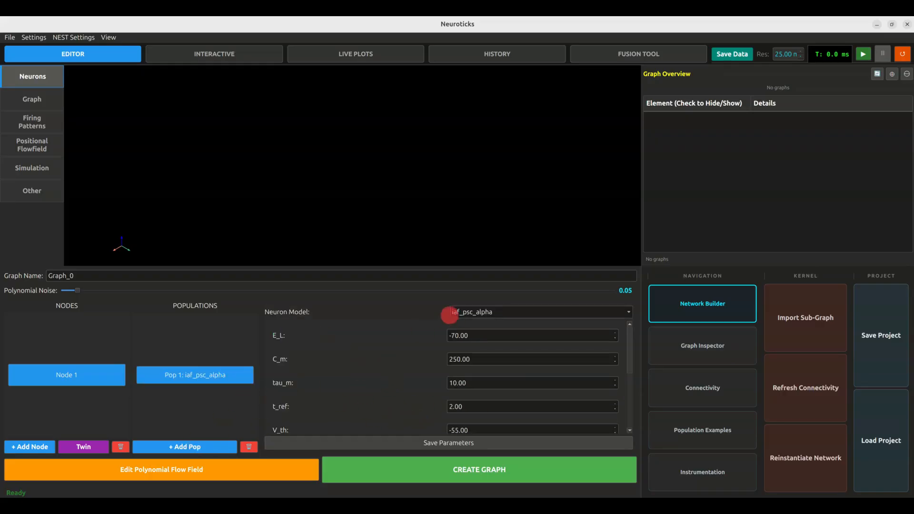
click(398, 464)
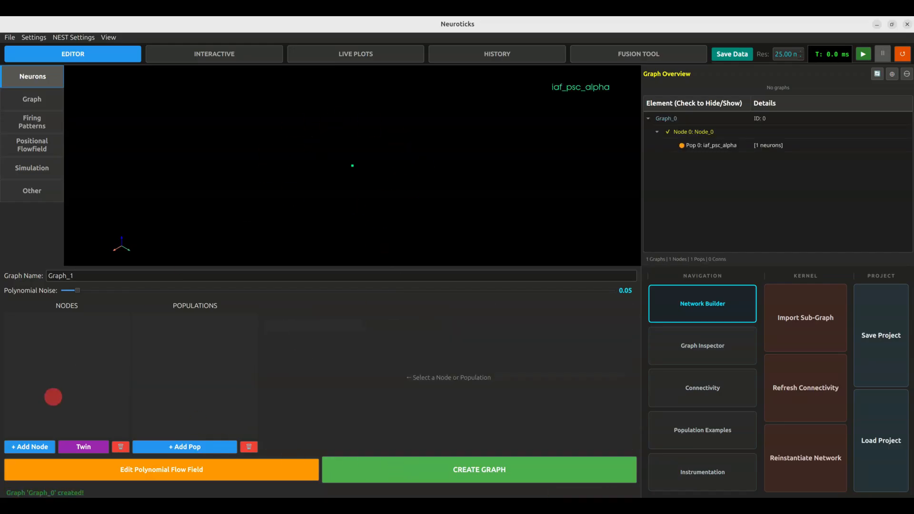
Add a WFC & Flow Field node with an iaf_psc_alpha population for Graph_1 and set its grid size to 10 × 10 × 10
click(39, 446)
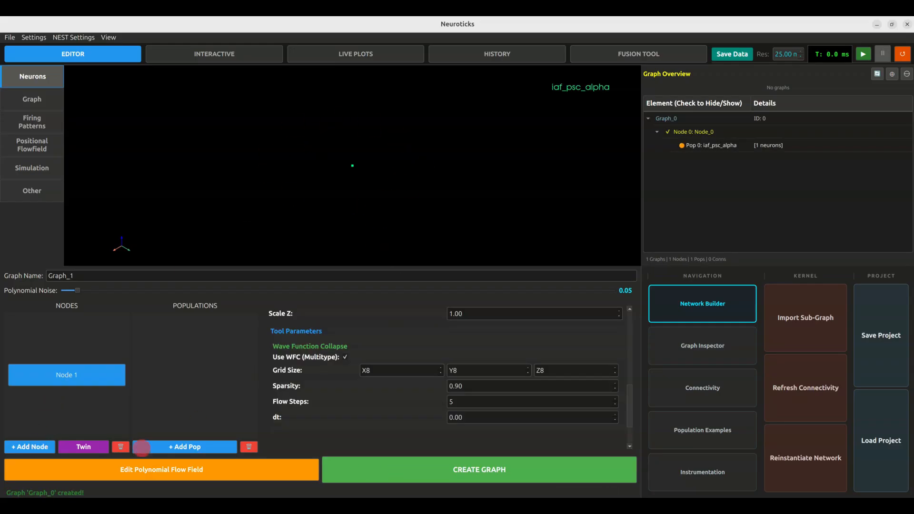
click(179, 446)
click(41, 372)
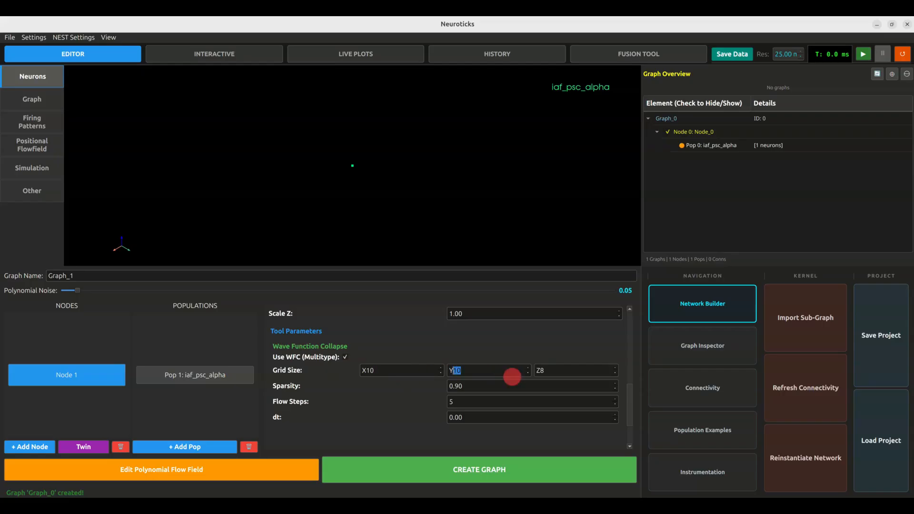
scroll(576, 371, up, 2)
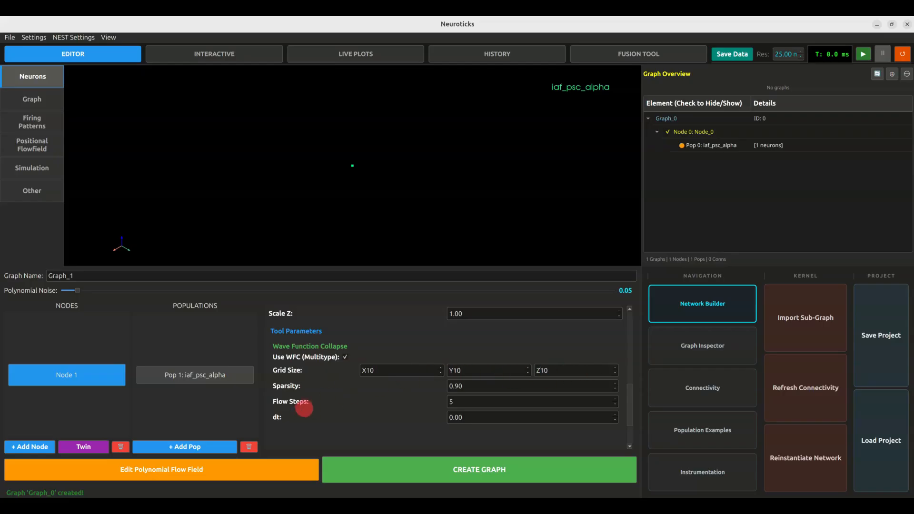
Set the node's center Z to 5.00 and create the graph
scroll(356, 396, up, 3)
scroll(394, 404, up, 1)
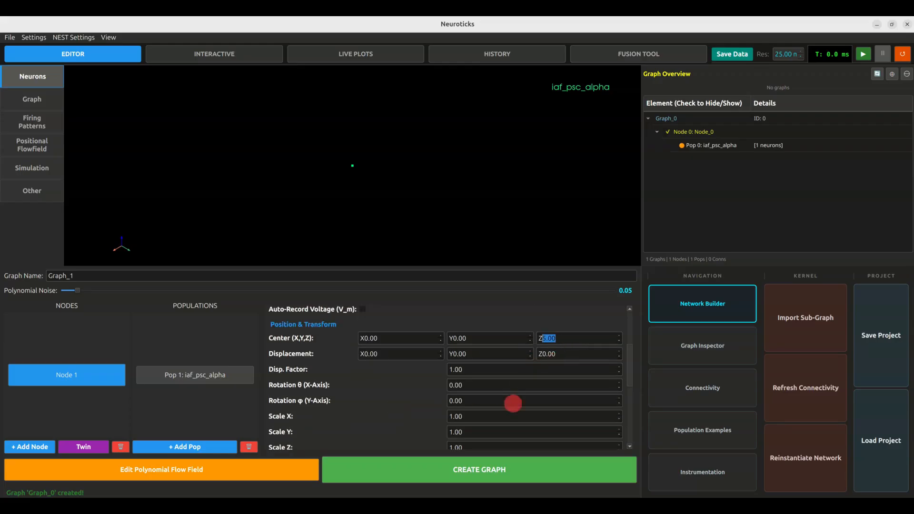
scroll(358, 423, down, 5)
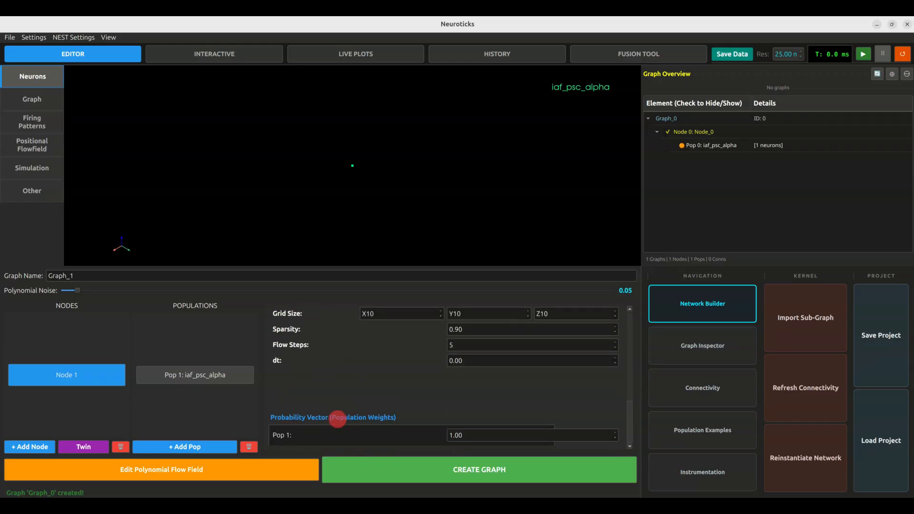
click(466, 475)
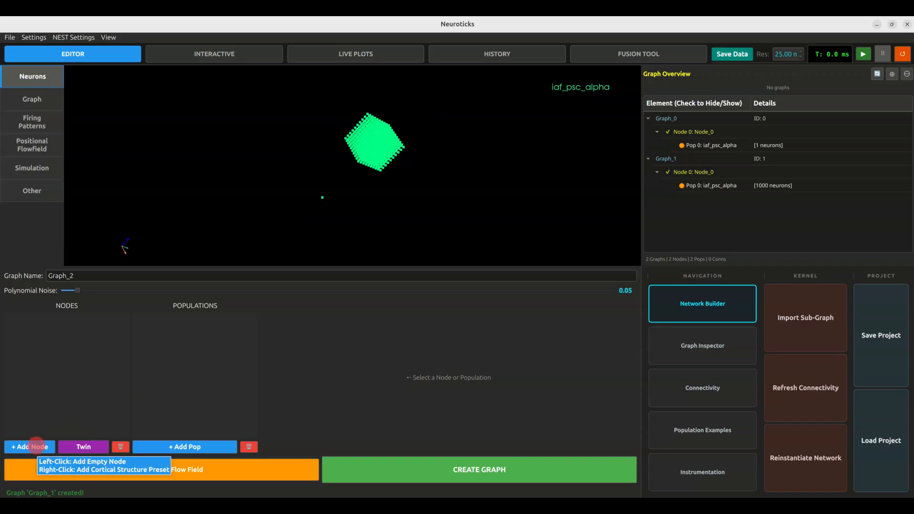
Add a node with an iaf_psc_alpha population for Graph_2 and set its center Z to 15.00
click(37, 445)
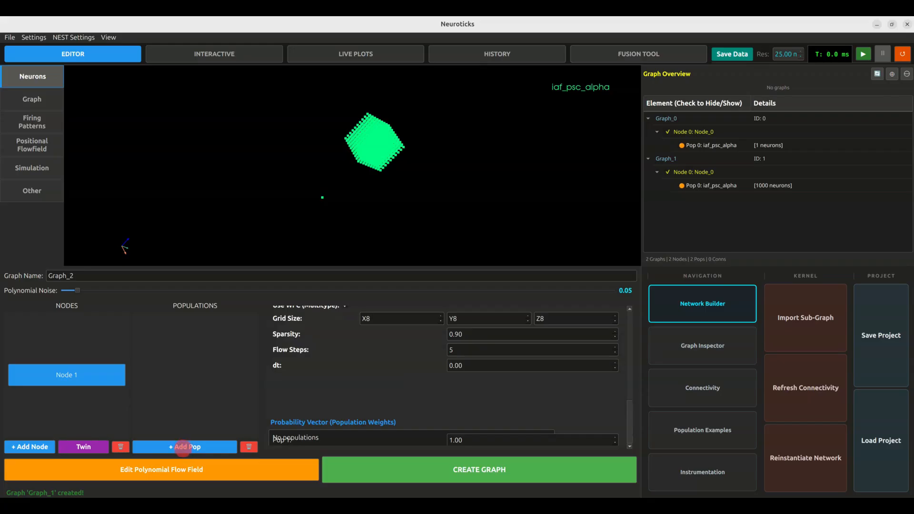
click(183, 447)
scroll(361, 359, down, 3)
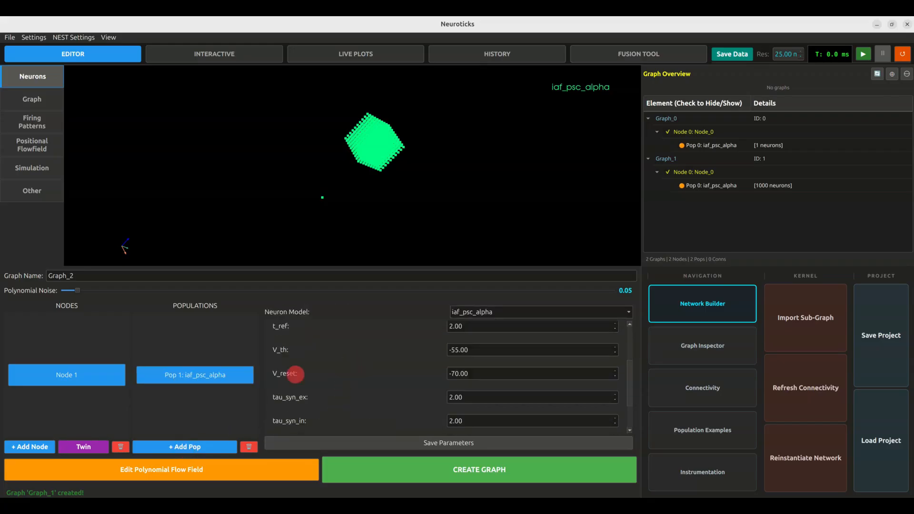
click(88, 373)
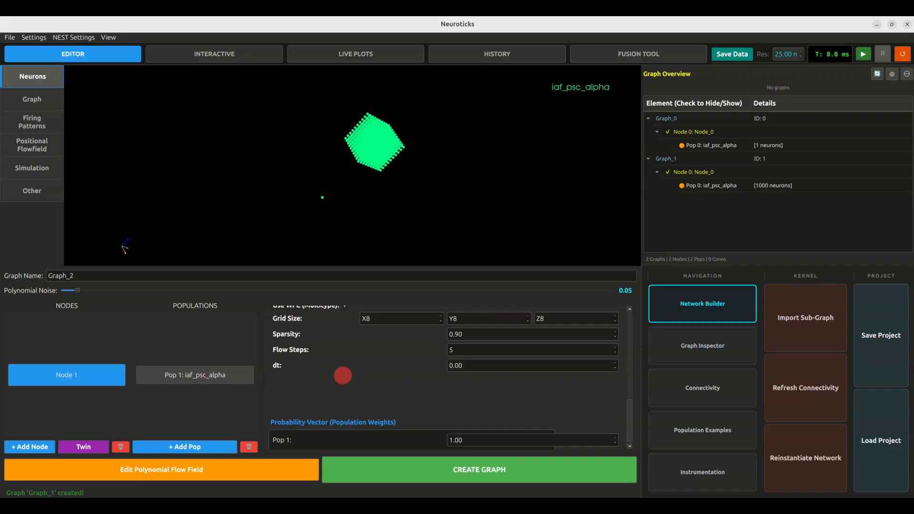
scroll(410, 367, up, 3)
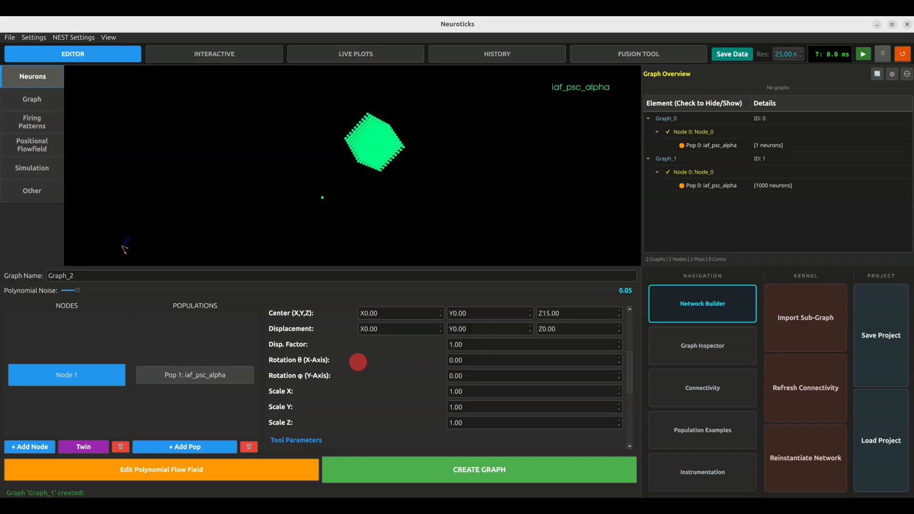
Set the X grid size of the Graph_2 node to 1
scroll(358, 362, down, 3)
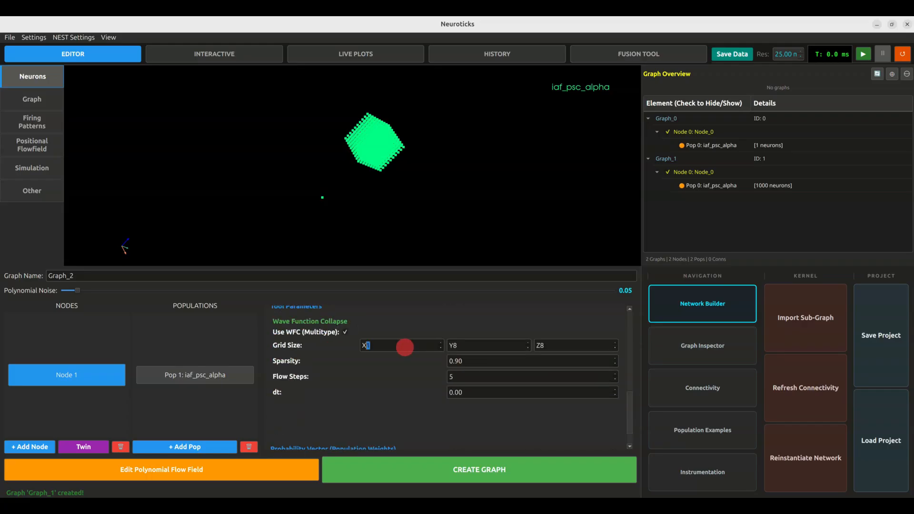
scroll(474, 344, down, 7)
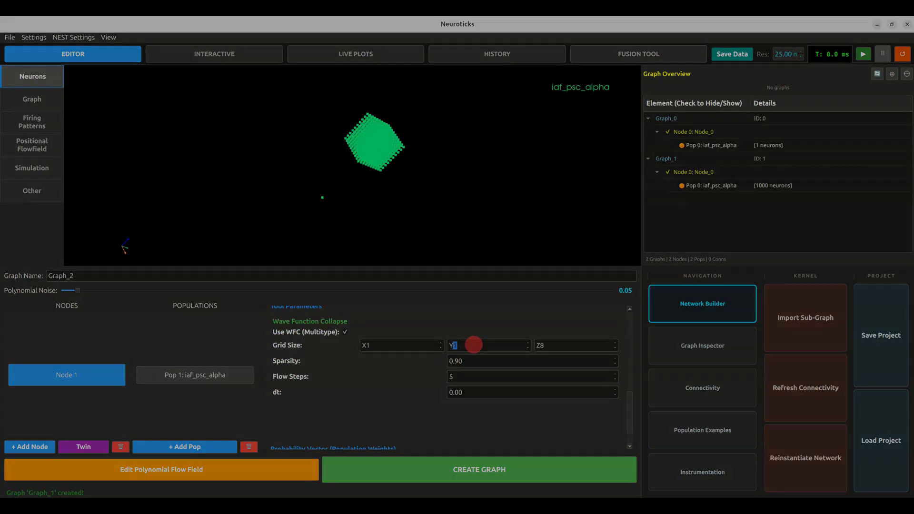
text(10)
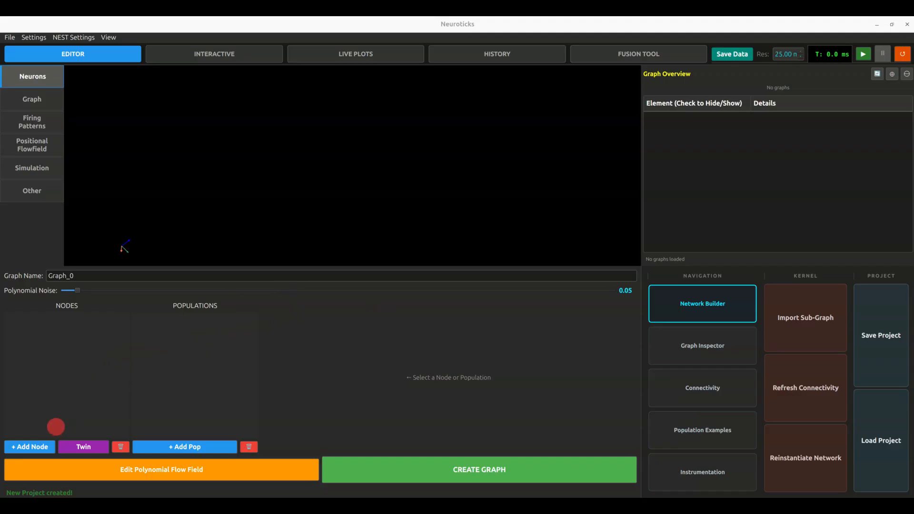
Add a WFC & Flow Field node with an iaf_psc_alpha population to the empty project's graph and select the node
click(45, 444)
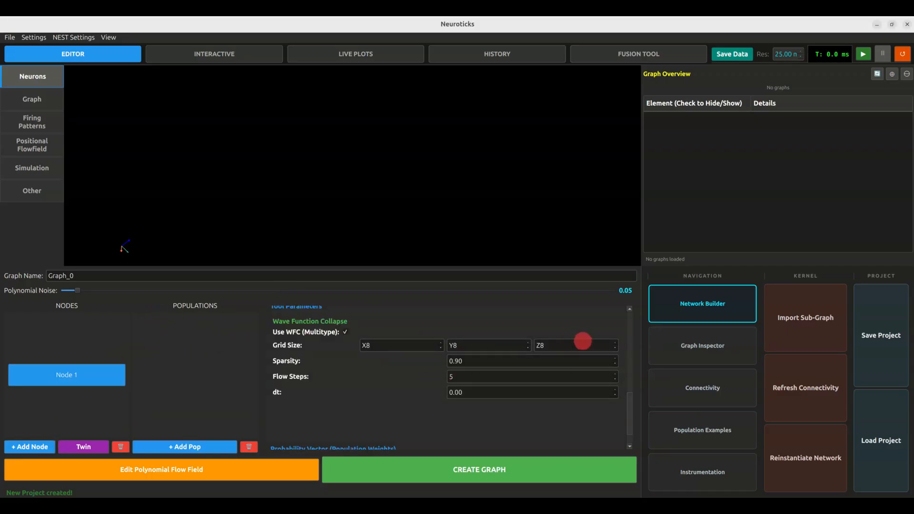
scroll(334, 363, up, 6)
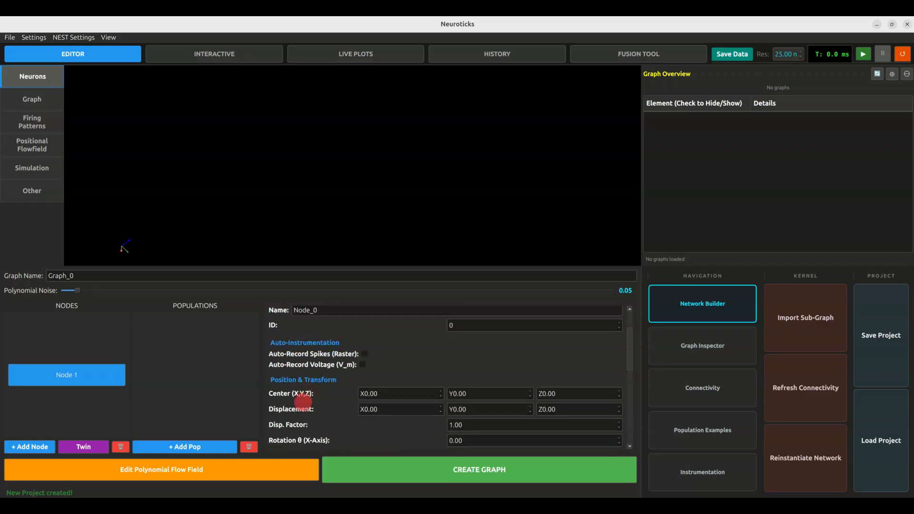
scroll(318, 417, down, 5)
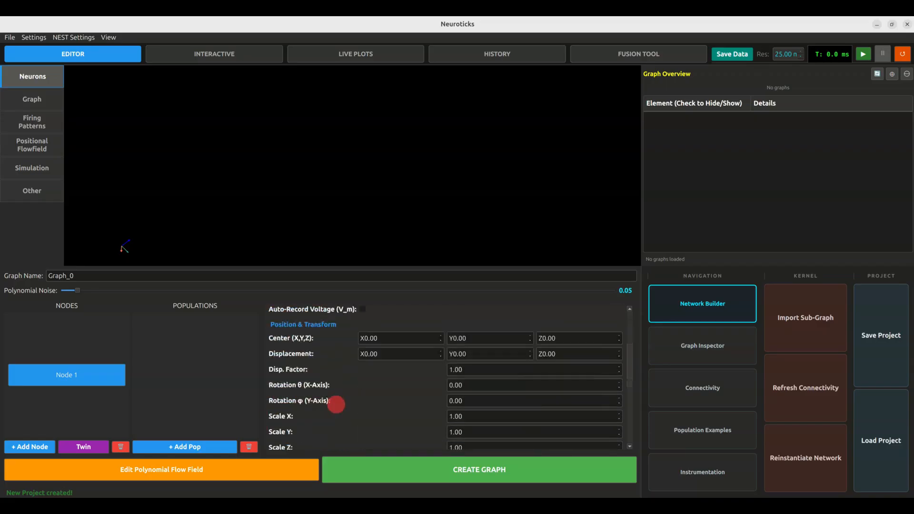
scroll(310, 402, up, 5)
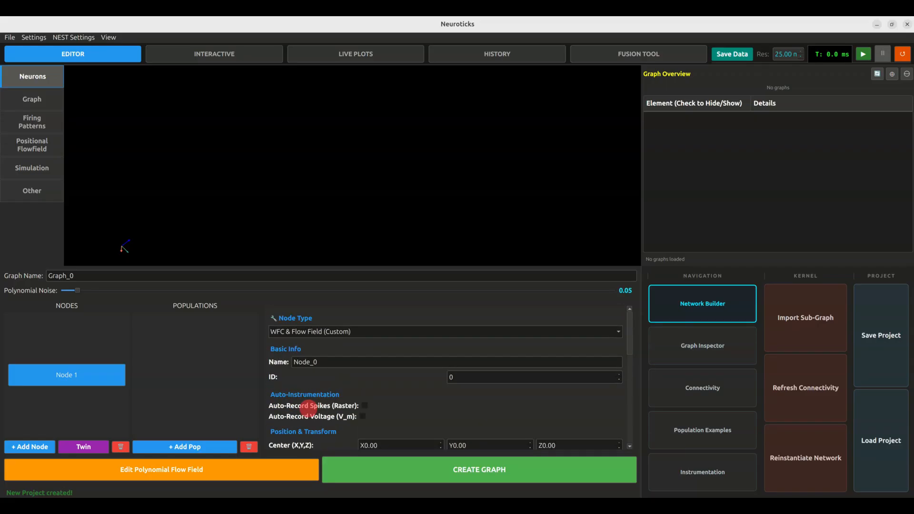
scroll(307, 408, down, 5)
scroll(308, 411, down, 3)
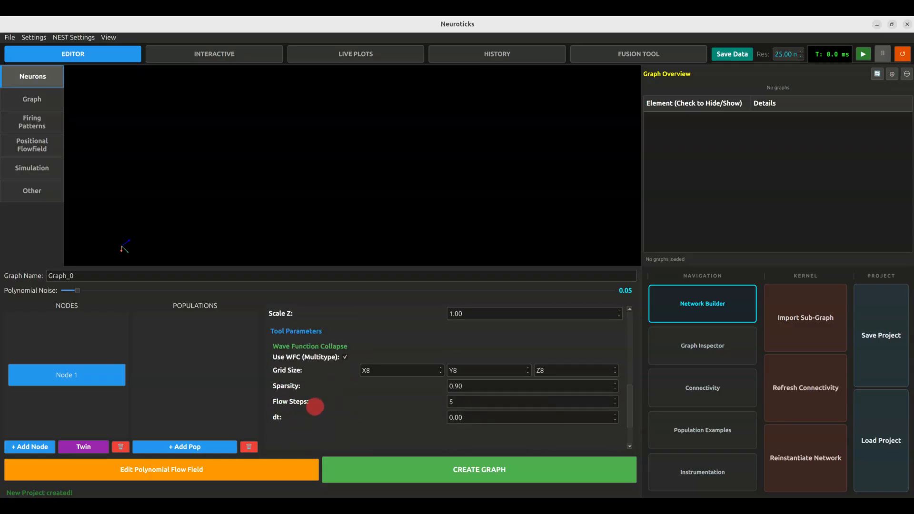
click(184, 446)
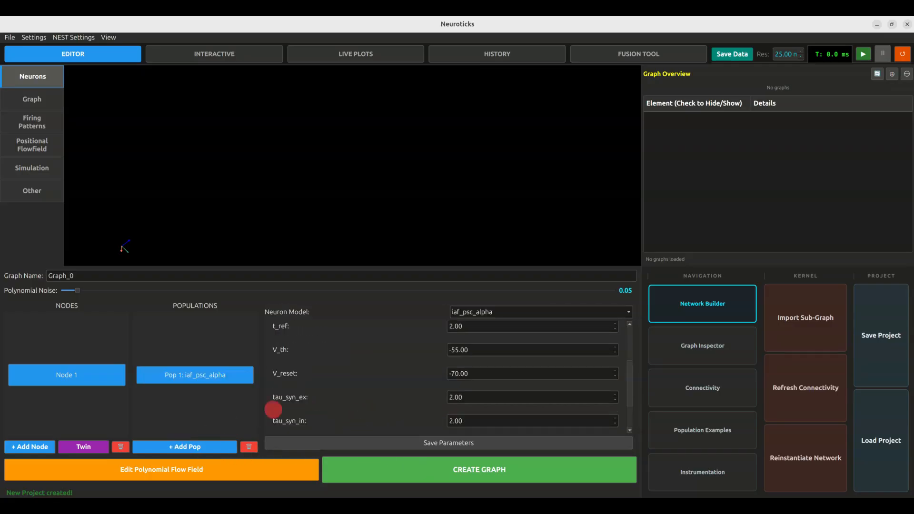
click(81, 376)
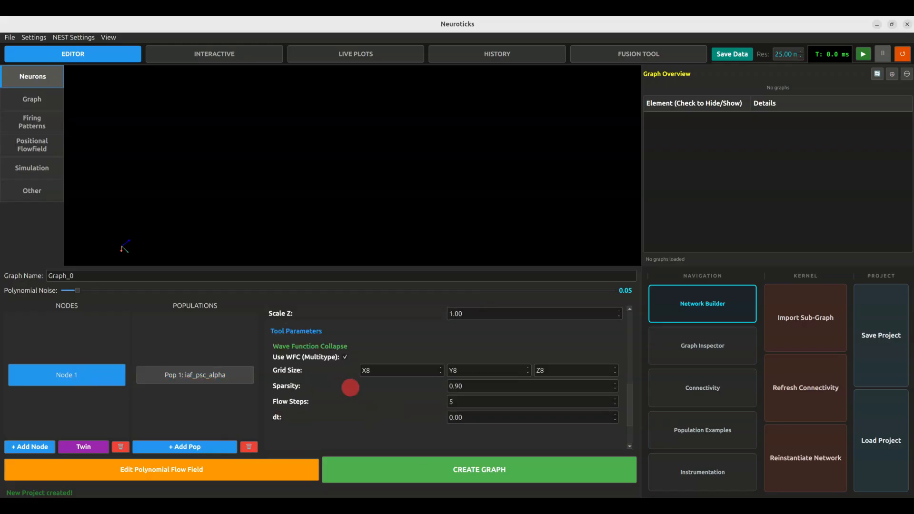
Open the node's polynomial flow field definition and examine the population's dx/dt and dy/dt terms
scroll(333, 395, up, 6)
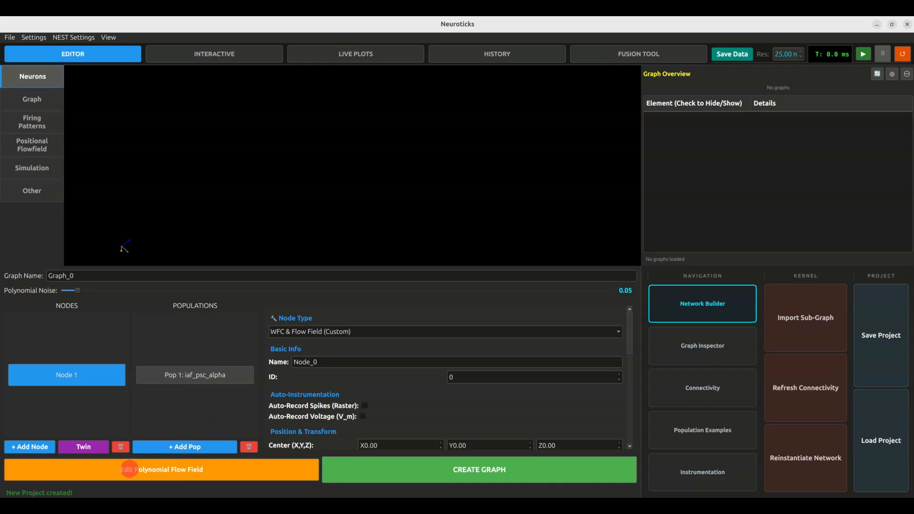
click(129, 469)
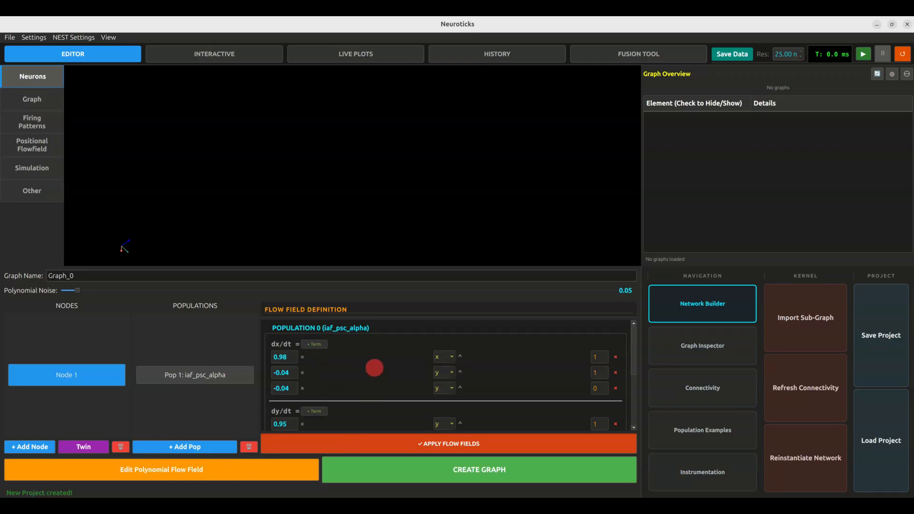
scroll(545, 361, down, 3)
scroll(542, 363, up, 3)
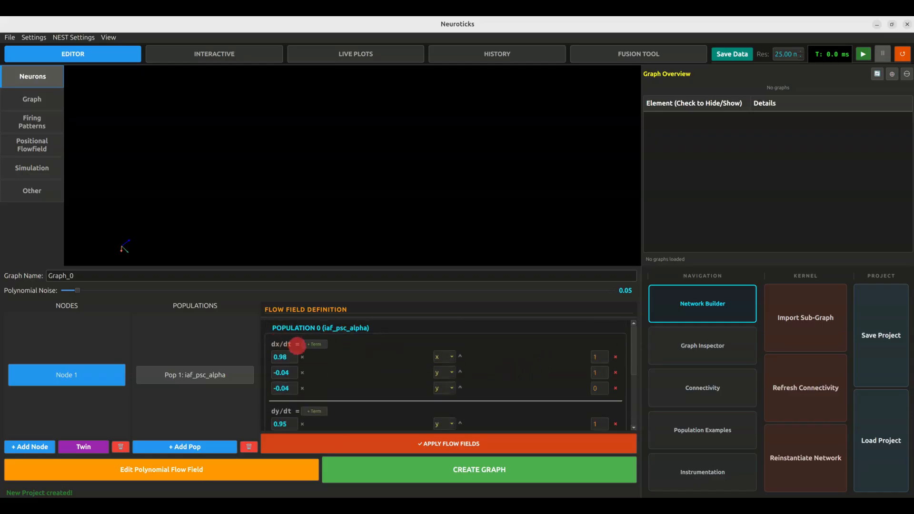
scroll(358, 370, down, 1)
scroll(341, 390, down, 2)
scroll(341, 392, down, 1)
scroll(345, 388, up, 1)
scroll(346, 390, up, 2)
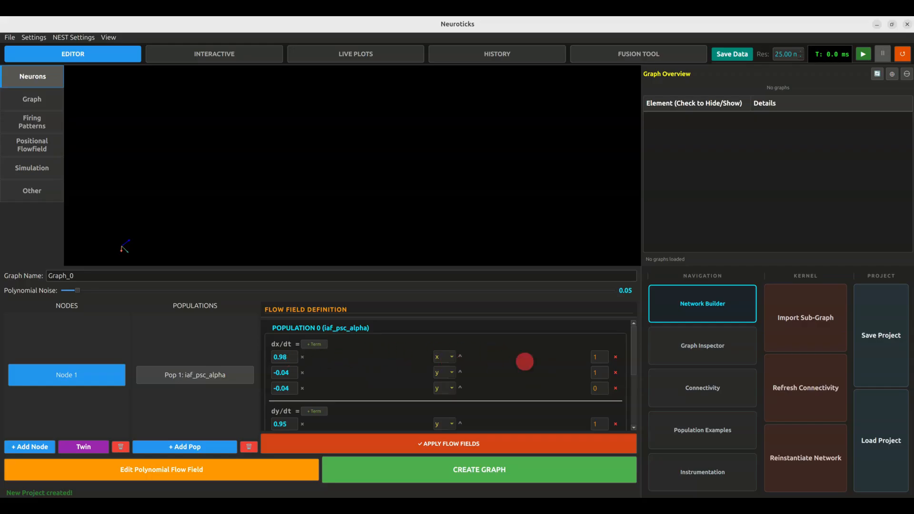
Replace the default dx/dt terms of Population 0 with two new x terms
click(616, 371)
click(616, 371)
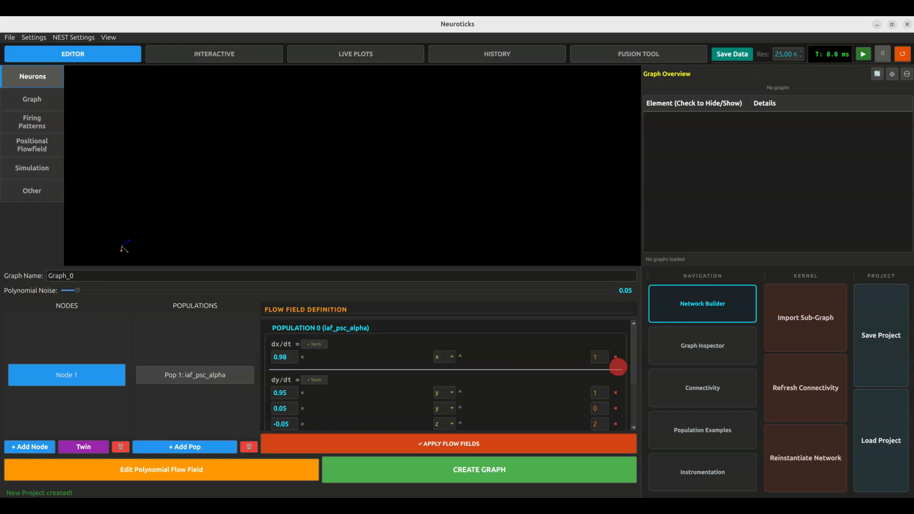
click(326, 344)
click(327, 344)
click(326, 344)
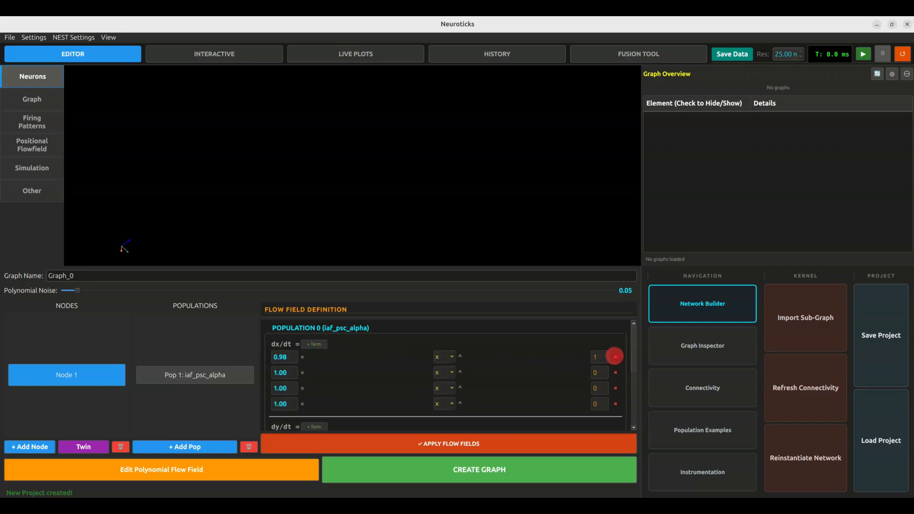
click(615, 356)
click(615, 356)
Set Population 0's two dx/dt terms to -0.50 × x^1 and -0.80 × x^2
click(444, 354)
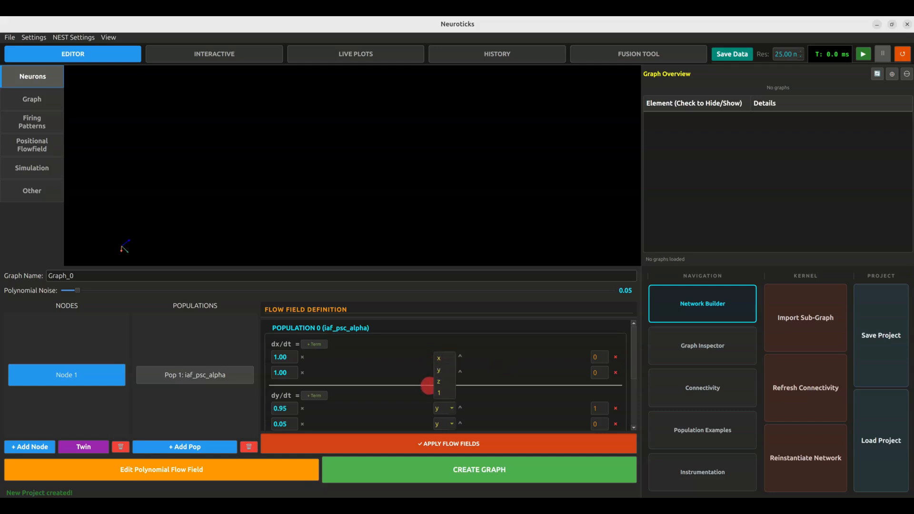
click(526, 358)
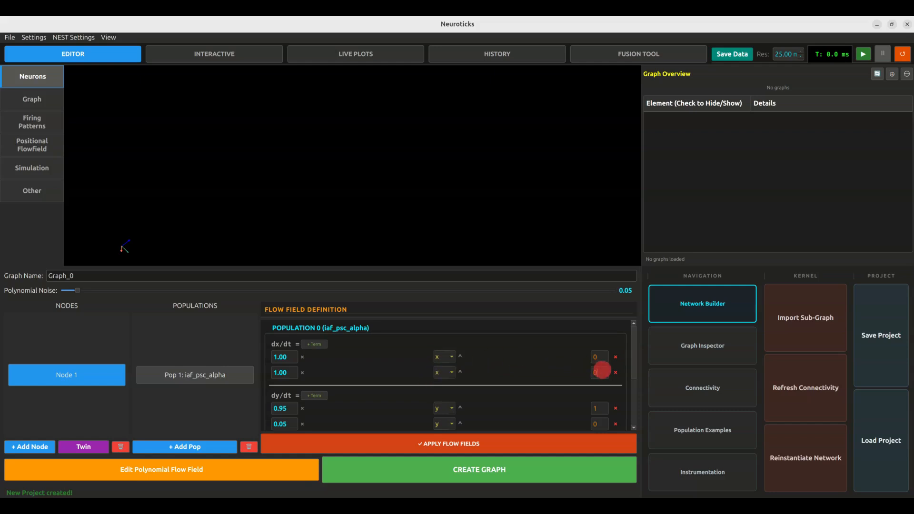
click(604, 354)
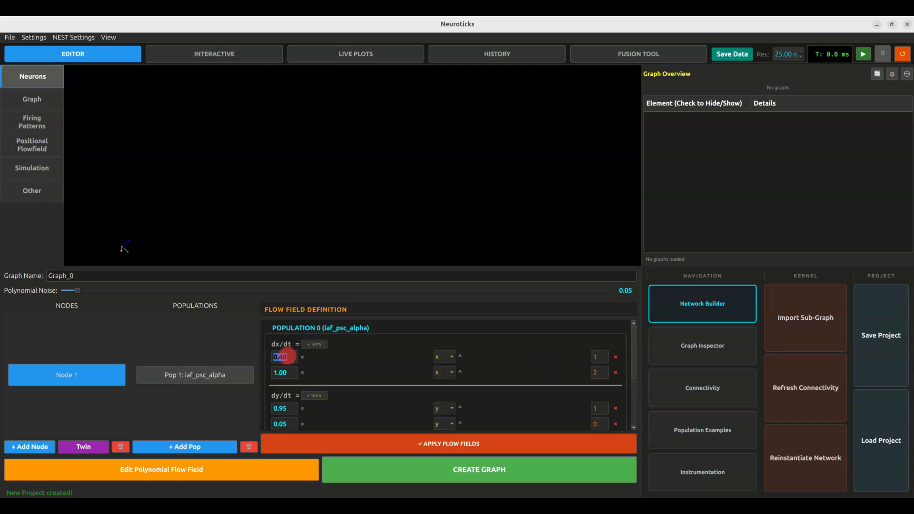
scroll(288, 372, down, 8)
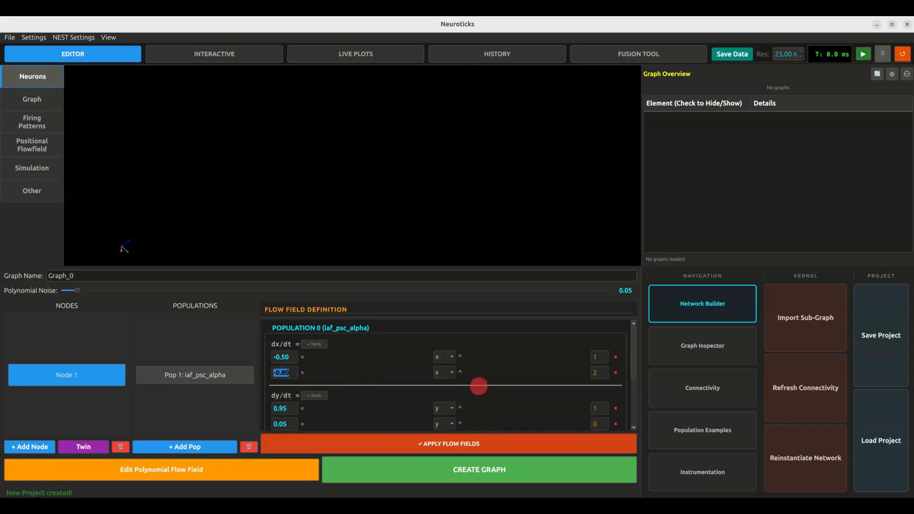
Delete every term from Population 0's dx/dt, dy/dt and dz/dt equations
scroll(376, 394, down, 2)
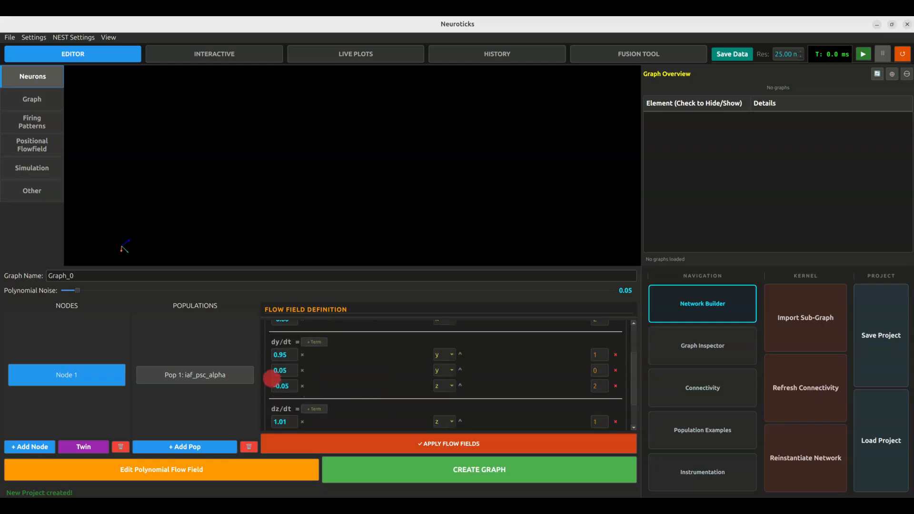
click(616, 369)
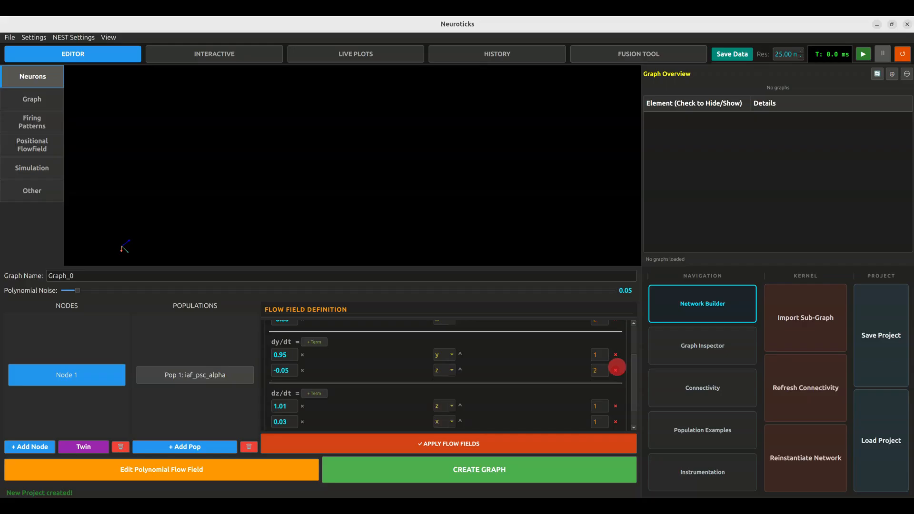
click(616, 371)
click(616, 389)
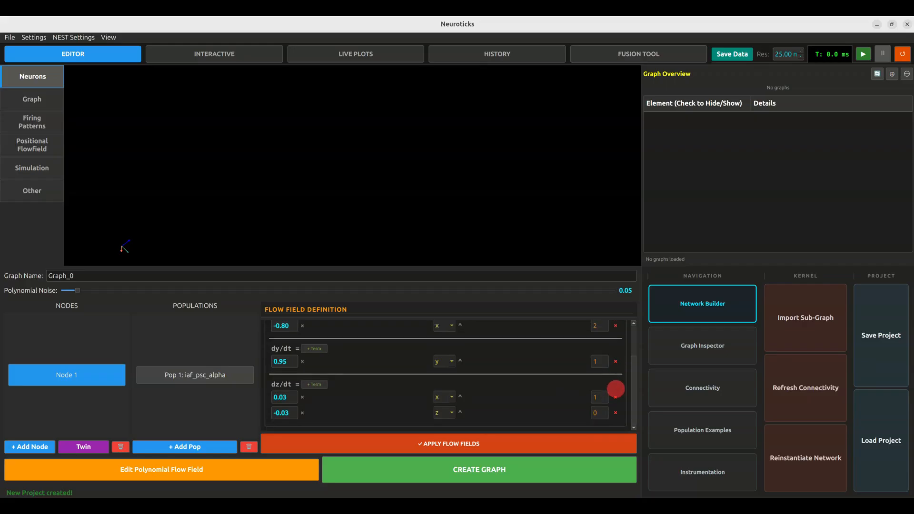
click(615, 397)
scroll(400, 355, up, 2)
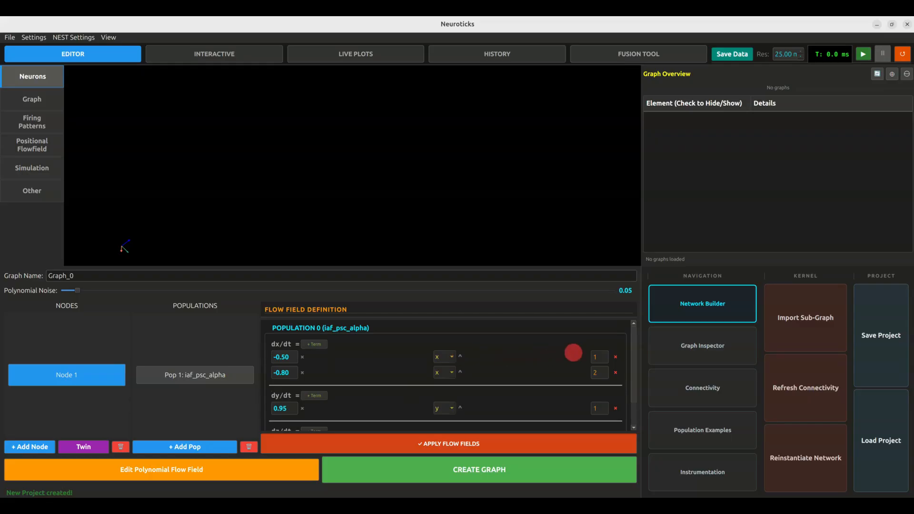
click(615, 357)
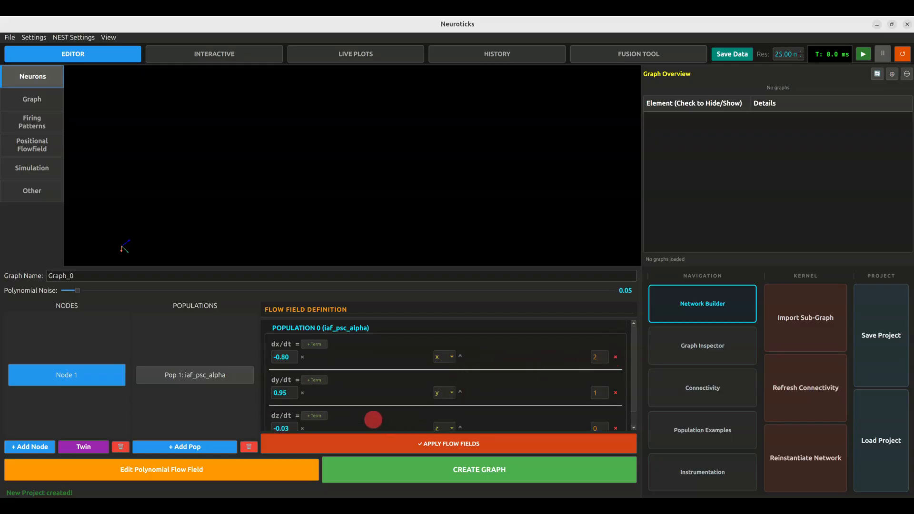
scroll(383, 385, down, 2)
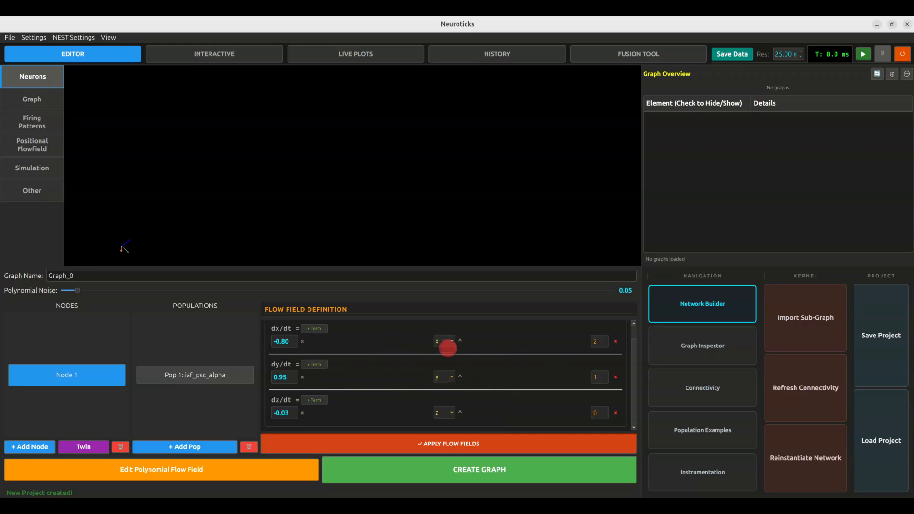
click(614, 341)
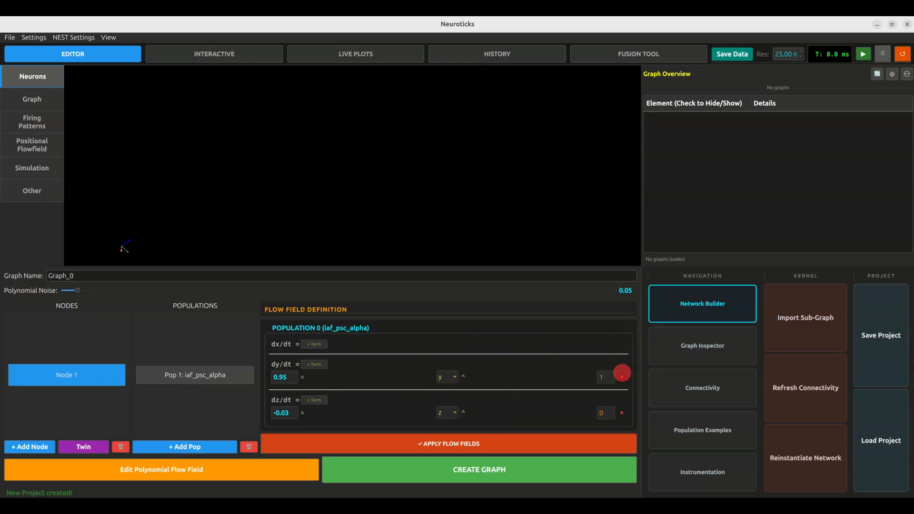
click(621, 374)
click(622, 395)
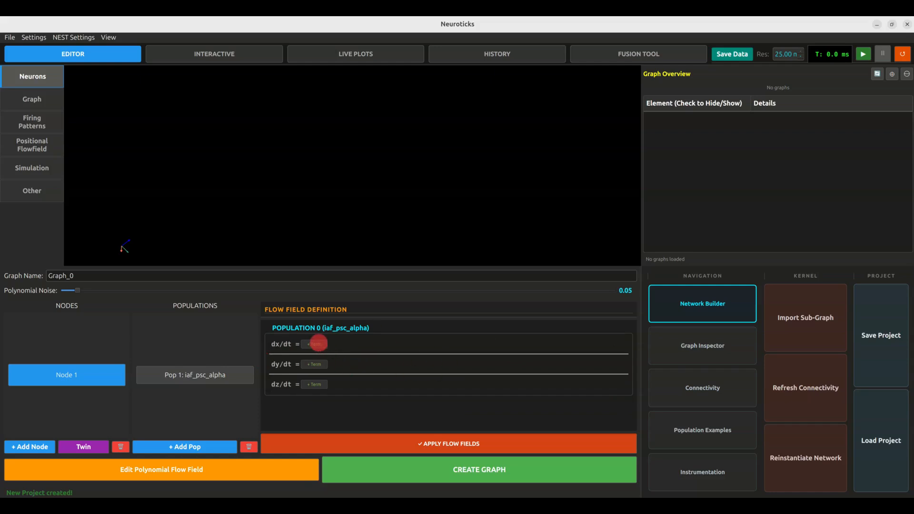
Add a dx/dt term with coefficient 0.40, variable x and exponent 2
click(318, 343)
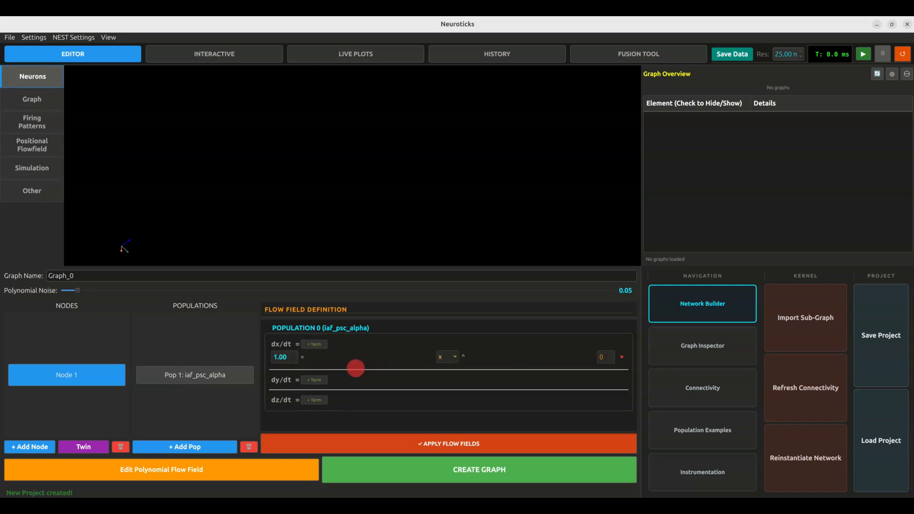
scroll(602, 357, up, 4)
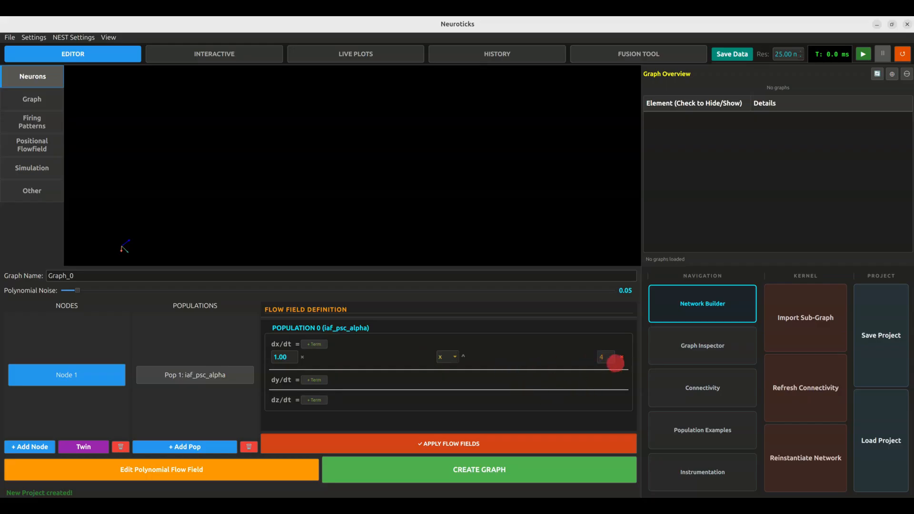
scroll(609, 357, down, 1)
click(540, 348)
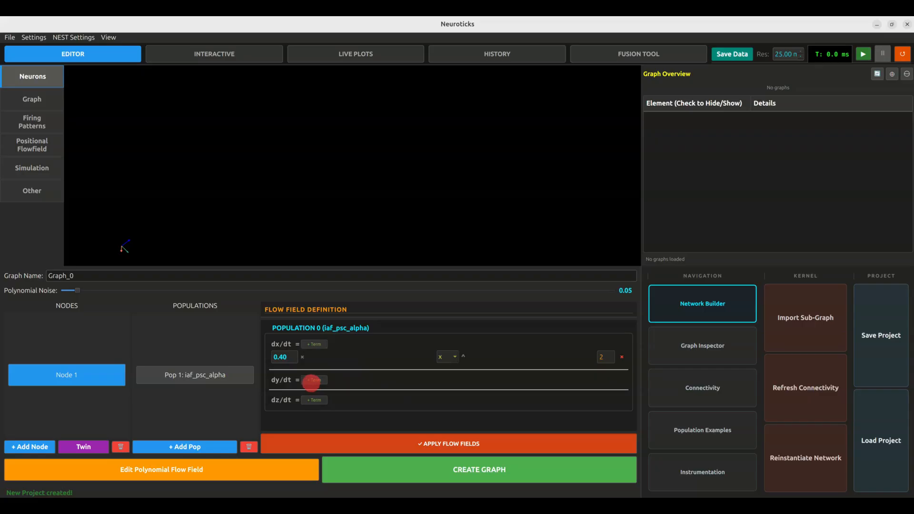
Add two terms to the dy/dt equation: -0.60 × y^2 and 1.30 × x^1
click(313, 380)
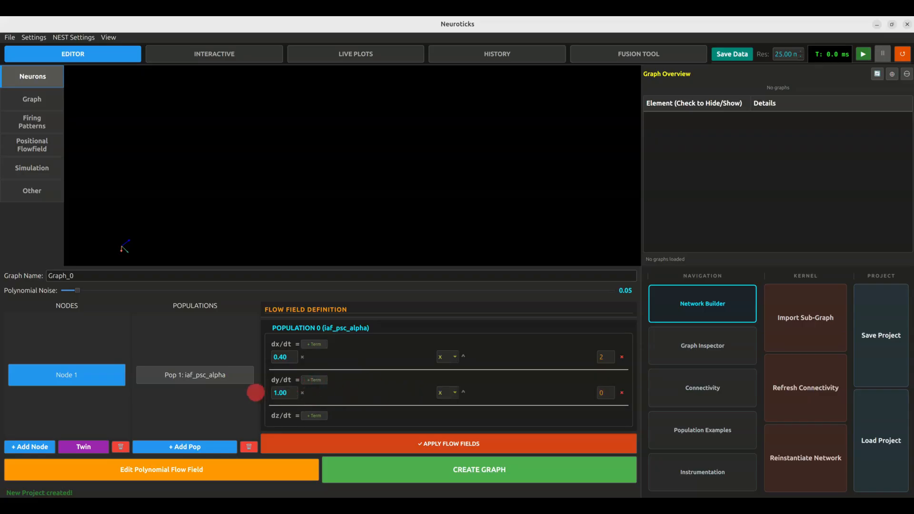
click(438, 393)
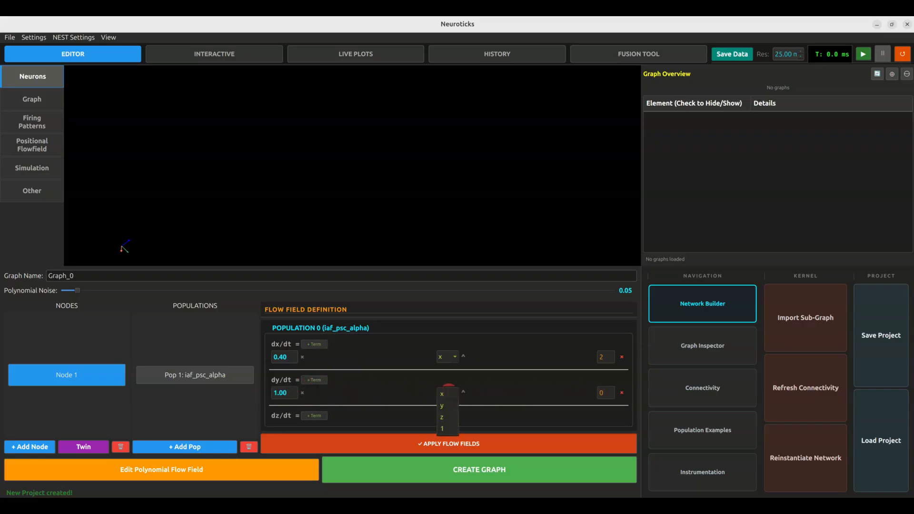
click(441, 405)
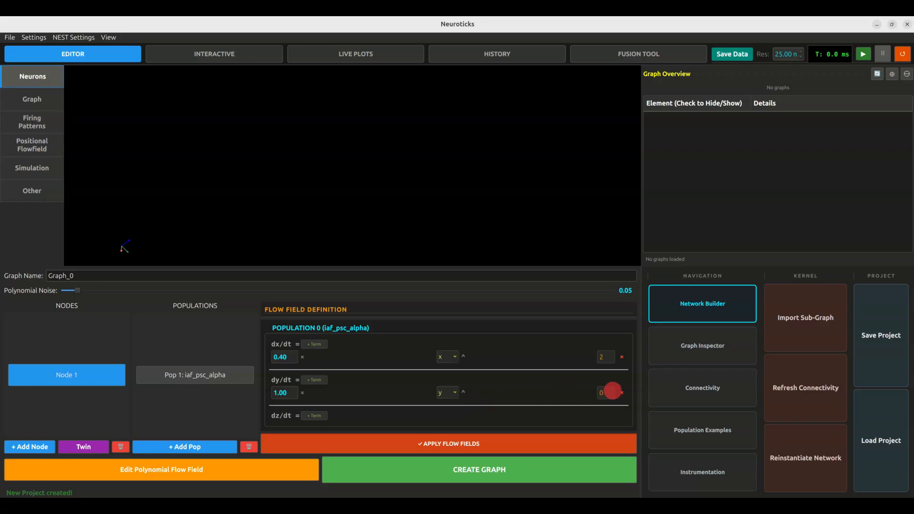
text(2)
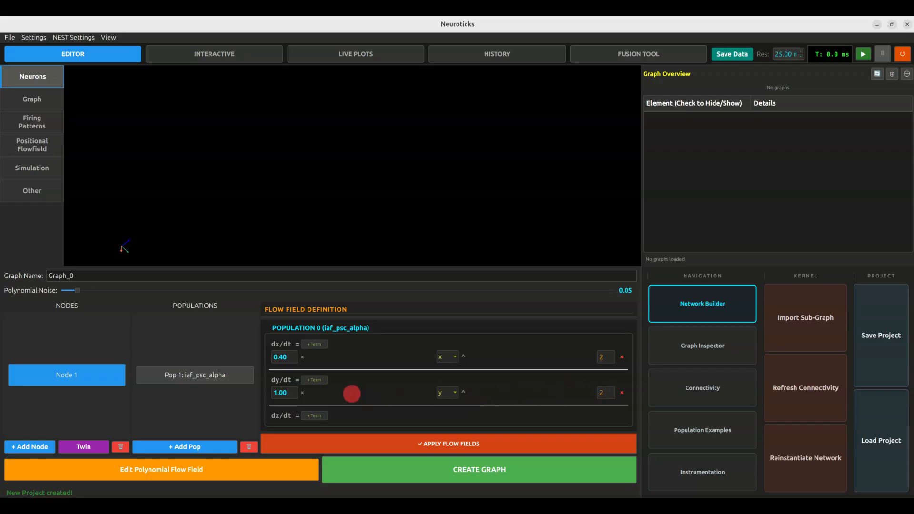
click(313, 381)
click(286, 393)
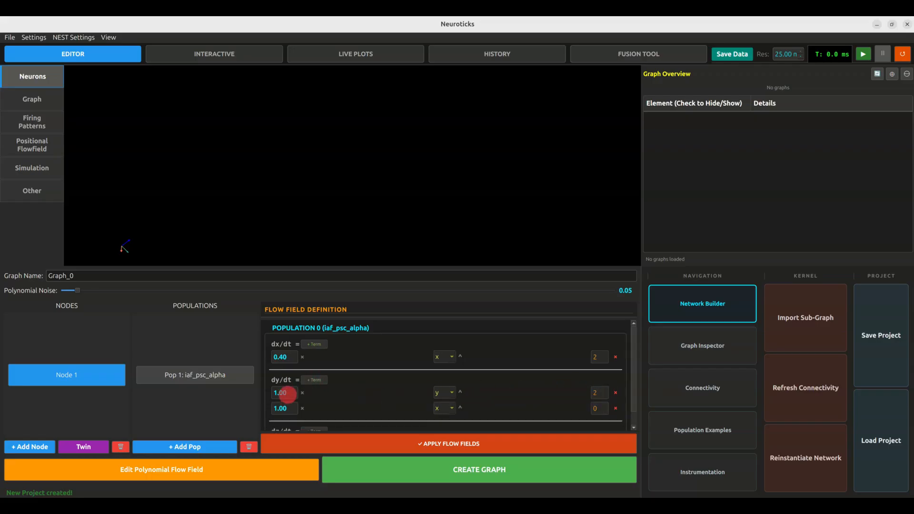
click(370, 390)
click(357, 397)
scroll(348, 400, down, 1)
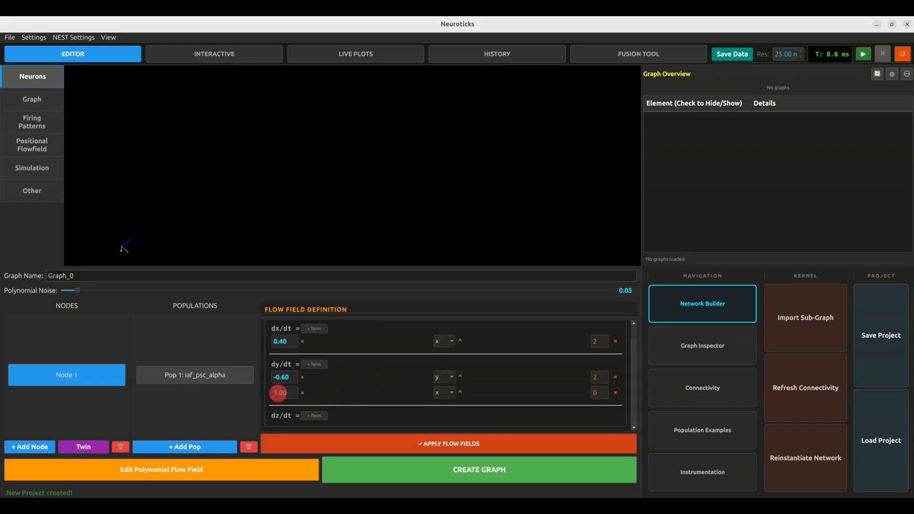
click(347, 392)
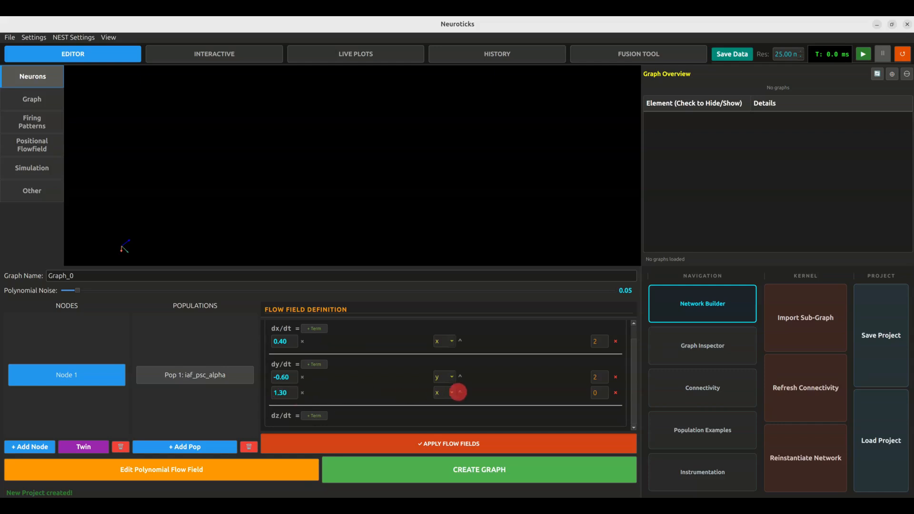
scroll(596, 391, up, 1)
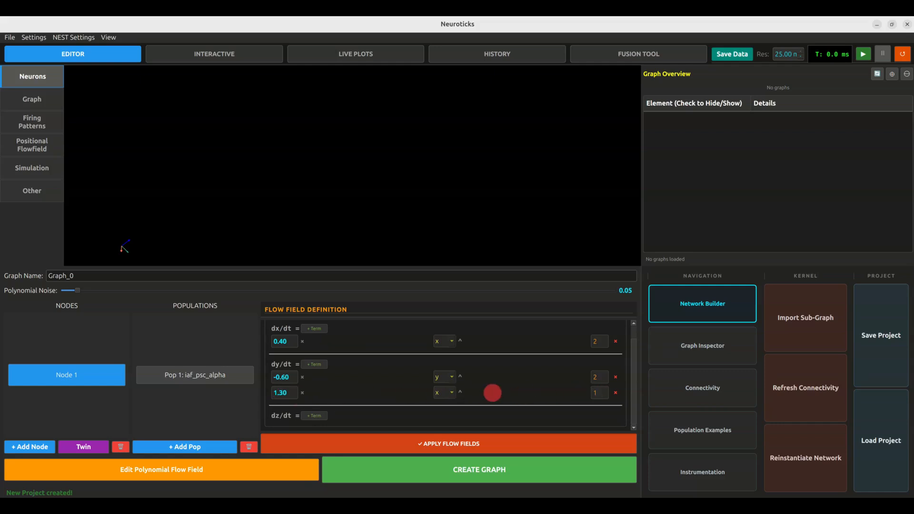
Add a dz/dt term with coefficient 3.00, variable z and exponent 1
click(317, 416)
scroll(376, 391, down, 1)
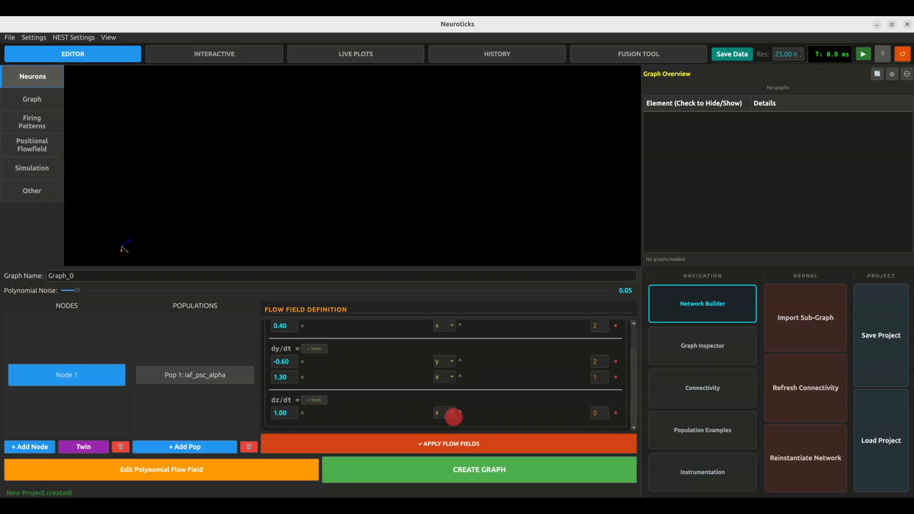
click(445, 413)
click(445, 435)
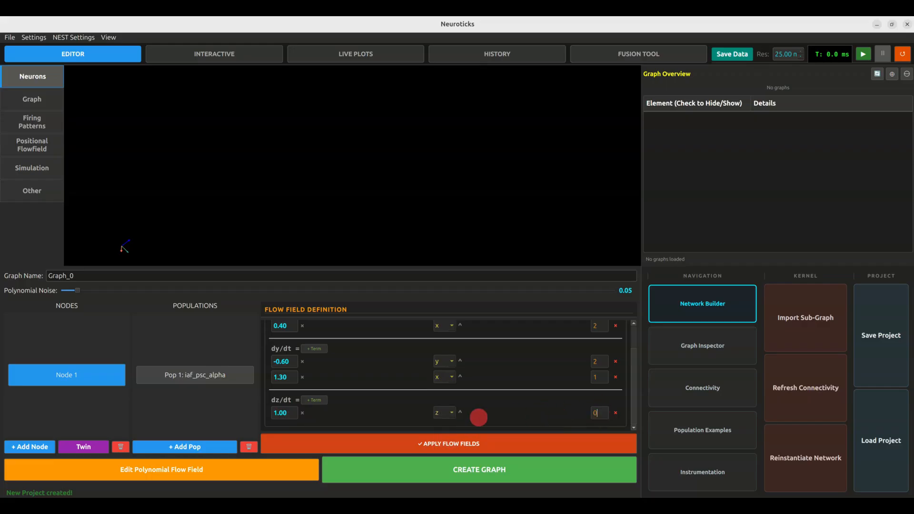
double_click(271, 414)
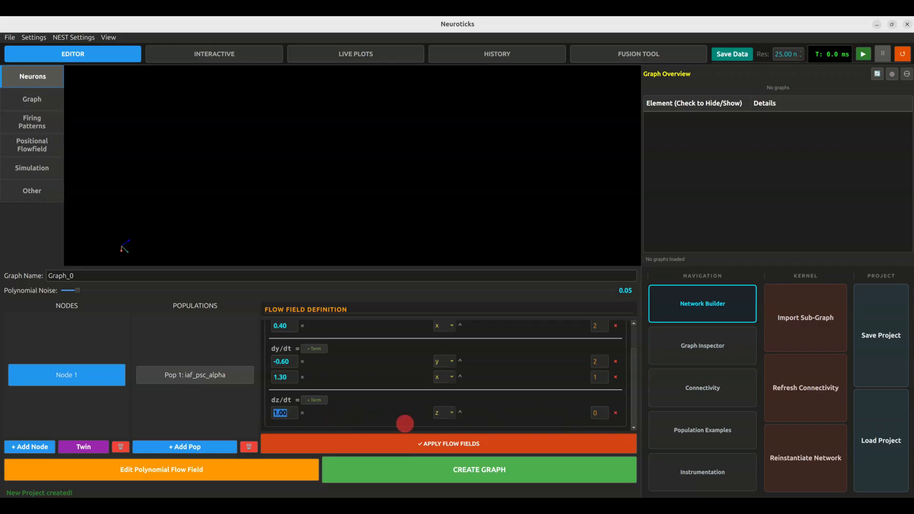
text(3)
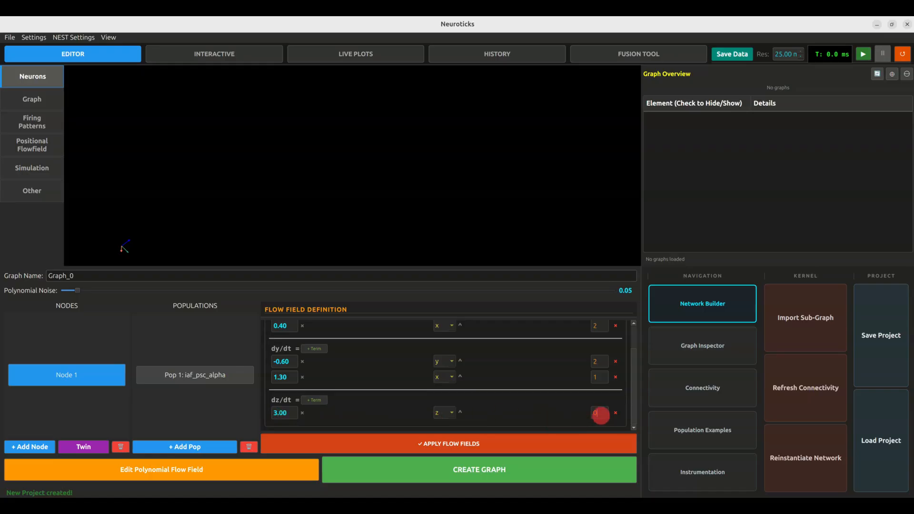
text(1)
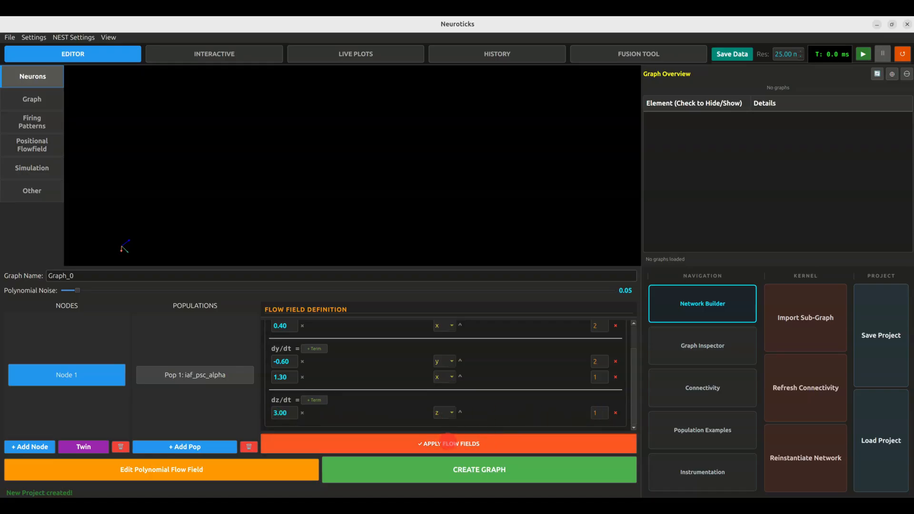
Apply the flow fields to the node and create the graph Graph_0
click(447, 442)
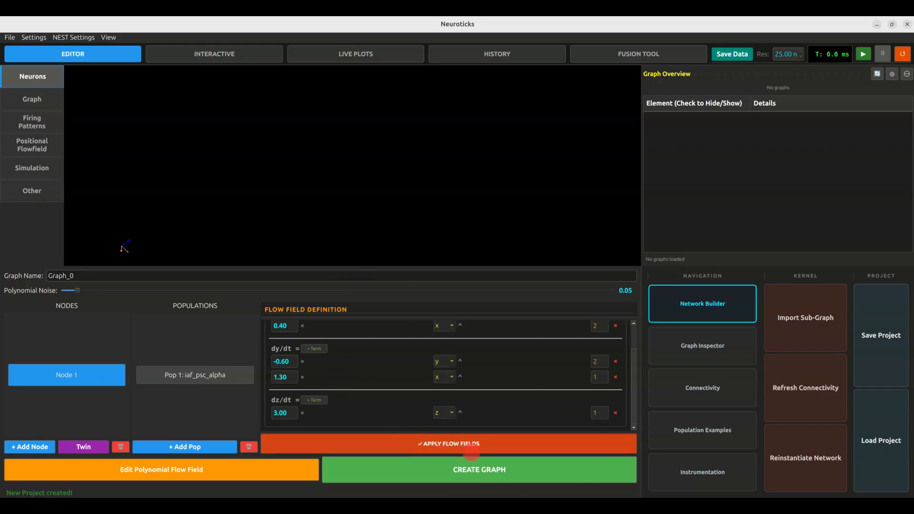
click(476, 469)
drag(357, 261, 406, 208)
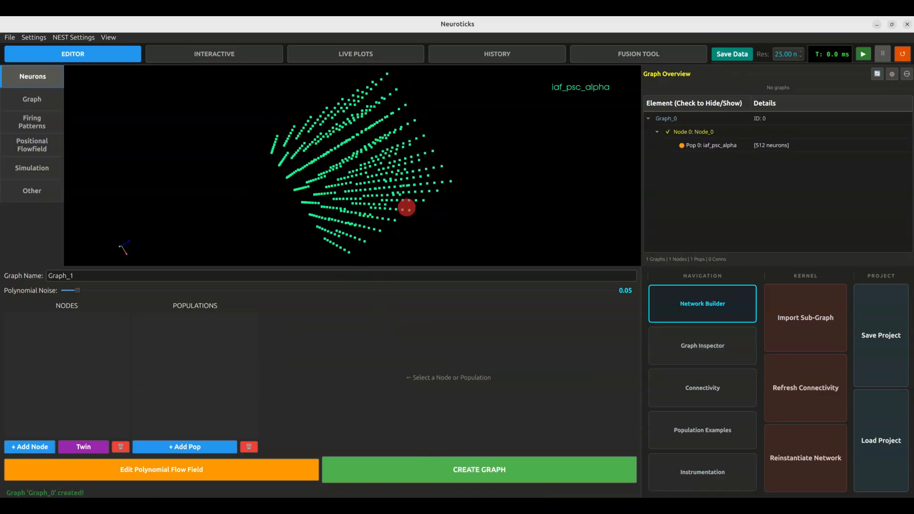
scroll(346, 192, down, 1)
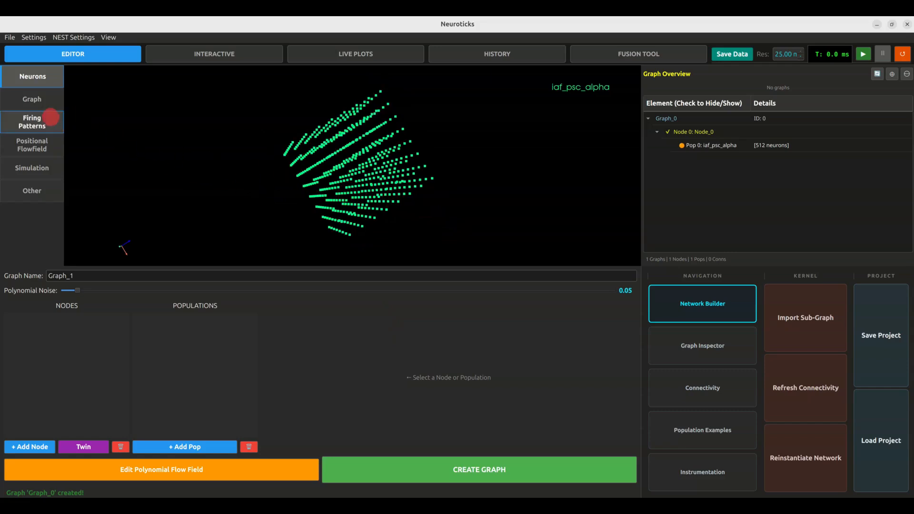
Examine Node_0's positional flow field from several angles and display its graph view
click(44, 145)
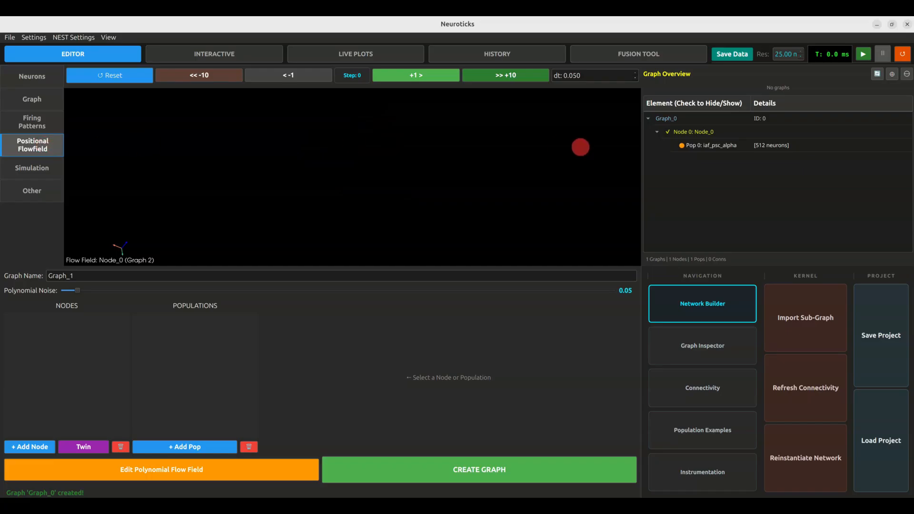
click(698, 132)
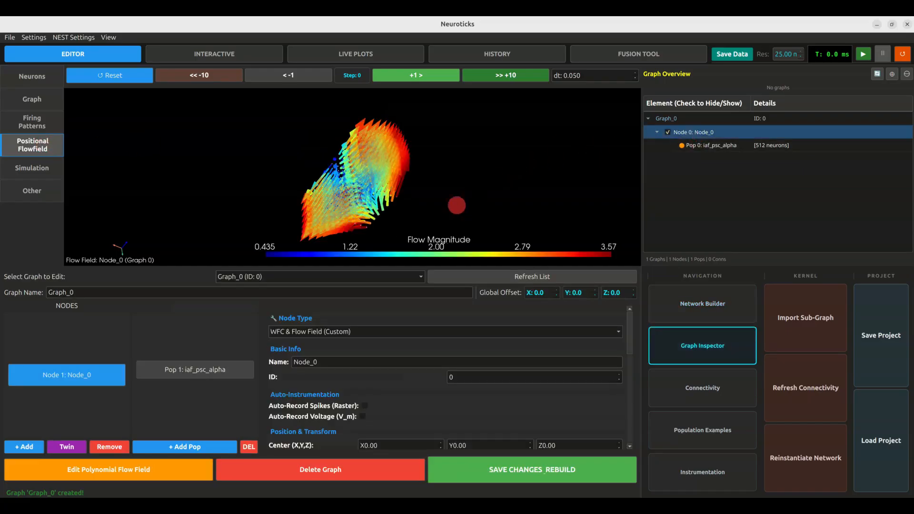
mouse_move(396, 195)
mouse_down()
mouse_move(396, 152)
mouse_move(257, 126)
mouse_move(266, 145)
mouse_move(328, 136)
mouse_move(374, 115)
mouse_move(412, 195)
mouse_move(555, 216)
mouse_up()
mouse_move(204, 121)
mouse_down()
mouse_move(420, 189)
mouse_move(486, 190)
mouse_move(533, 173)
mouse_move(515, 107)
mouse_move(452, 81)
mouse_move(414, 79)
mouse_move(317, 105)
mouse_move(300, 112)
mouse_move(285, 142)
mouse_move(227, 142)
mouse_up()
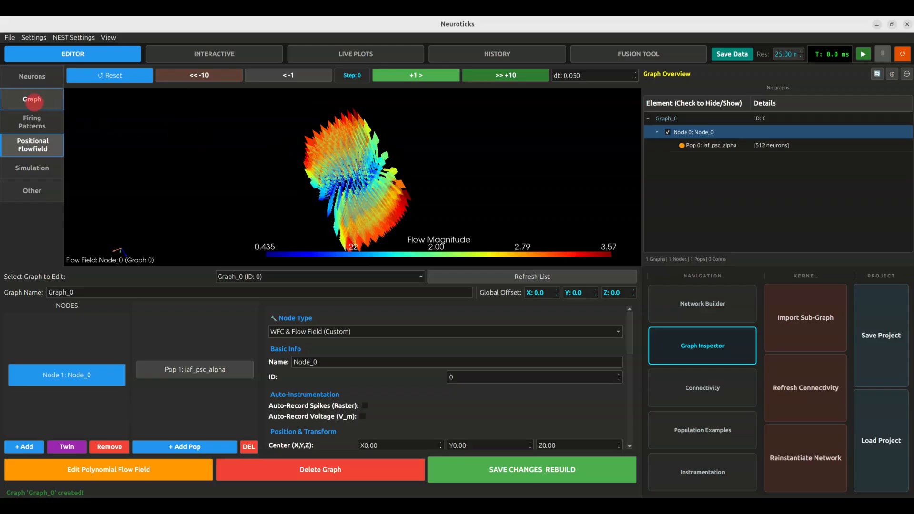
click(32, 99)
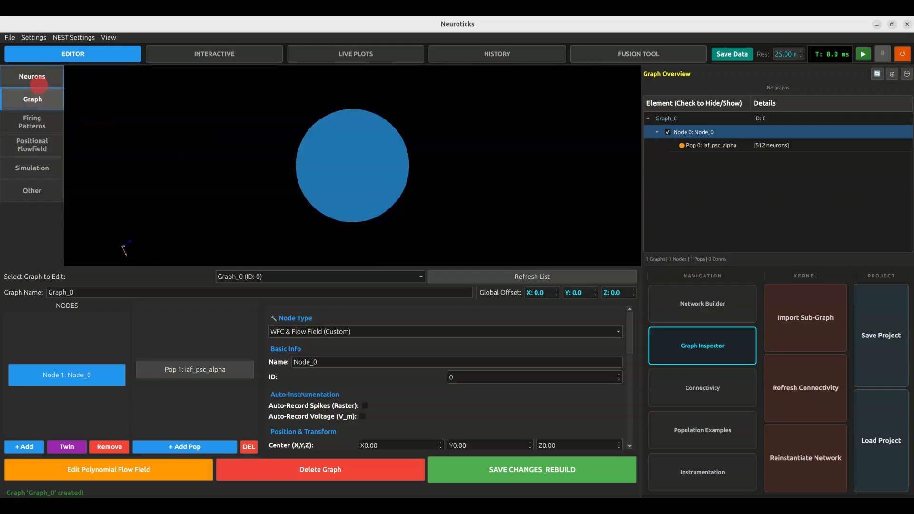
Display the neurons of Node_0, set its Wave Function Collapse dt to 0.01 and rebuild the graph
click(39, 81)
drag(316, 180, 408, 178)
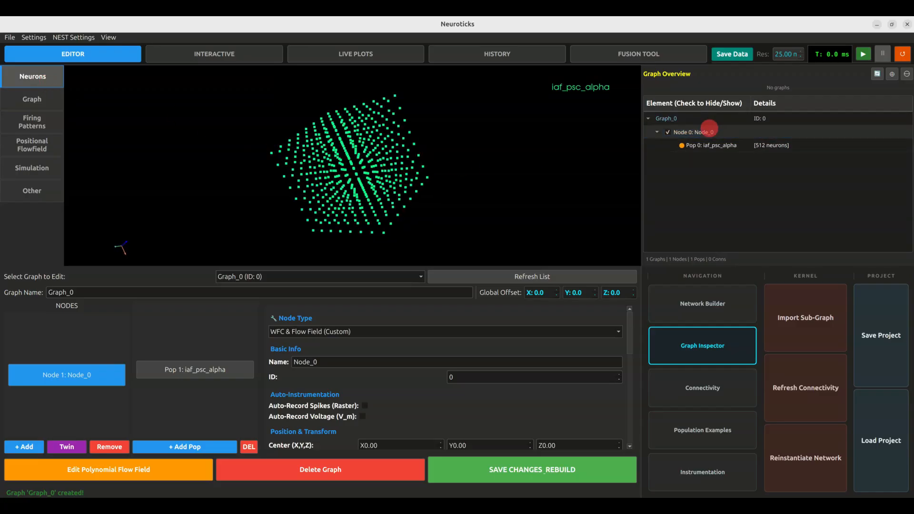
click(708, 131)
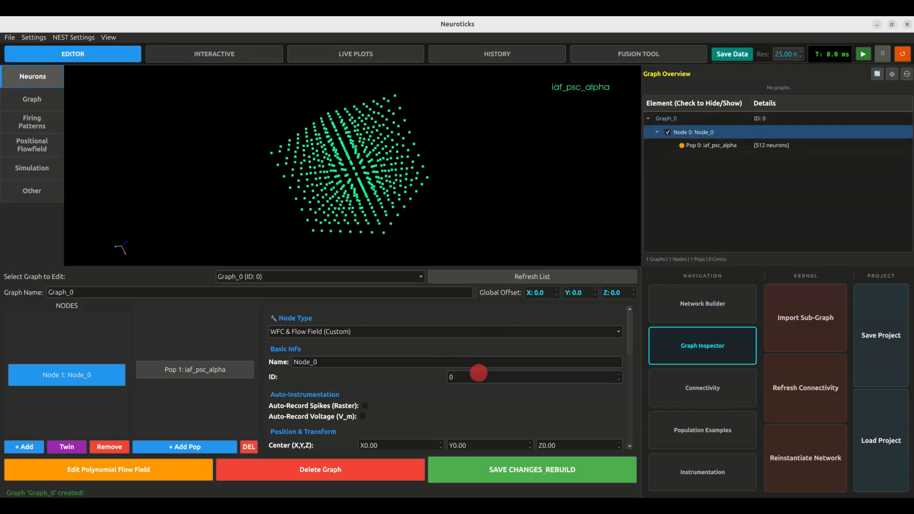
scroll(389, 388, down, 1)
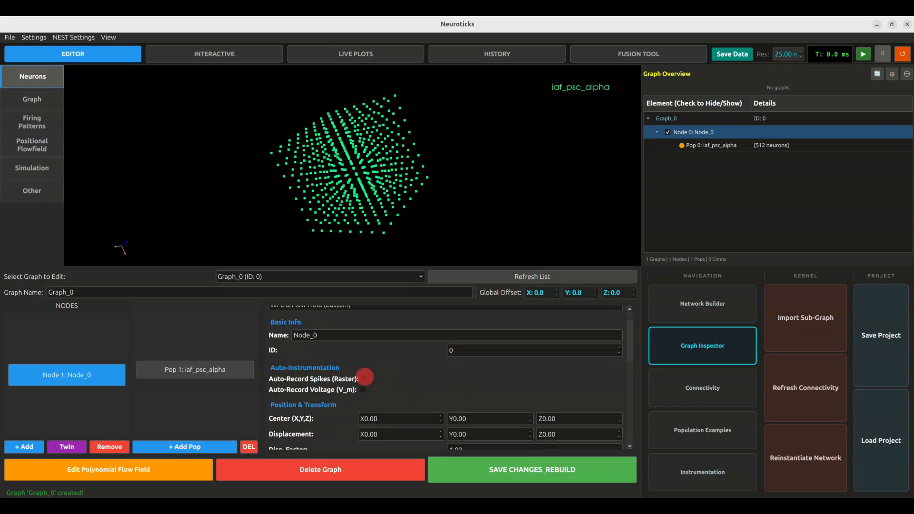
scroll(316, 399, down, 3)
scroll(316, 399, down, 6)
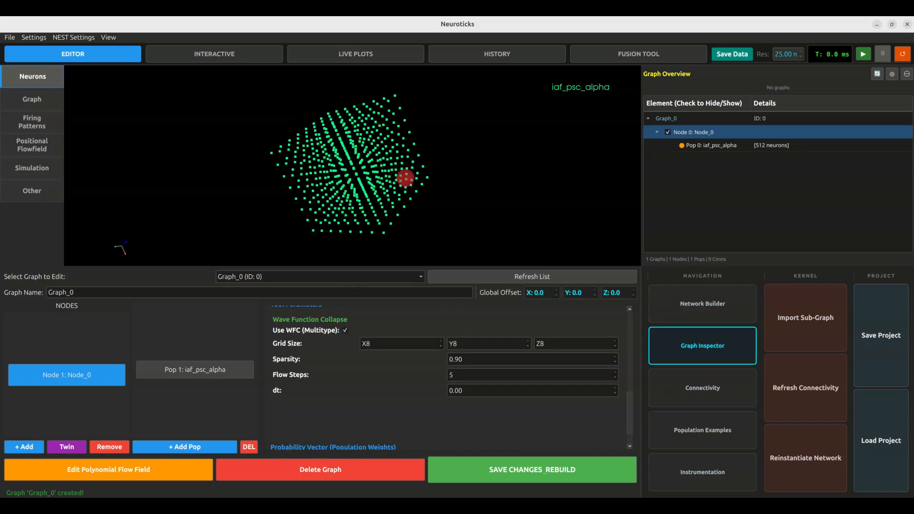
click(476, 391)
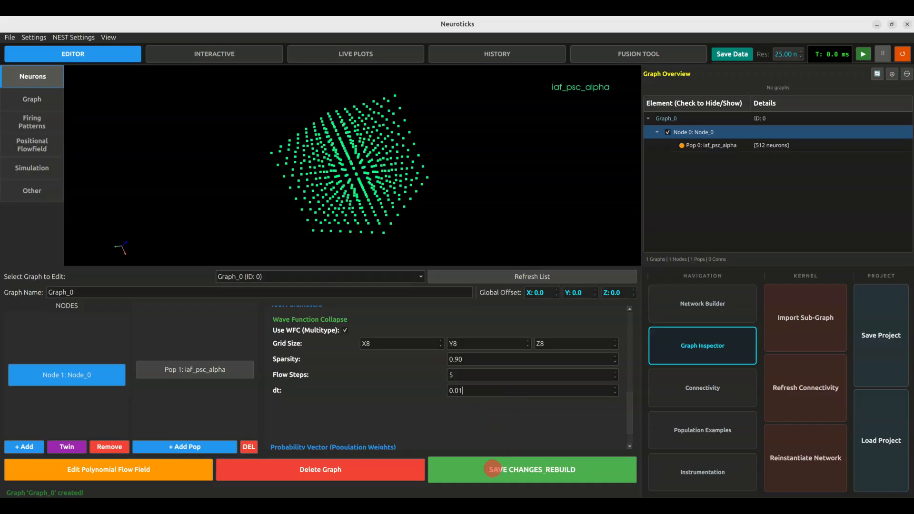
click(493, 469)
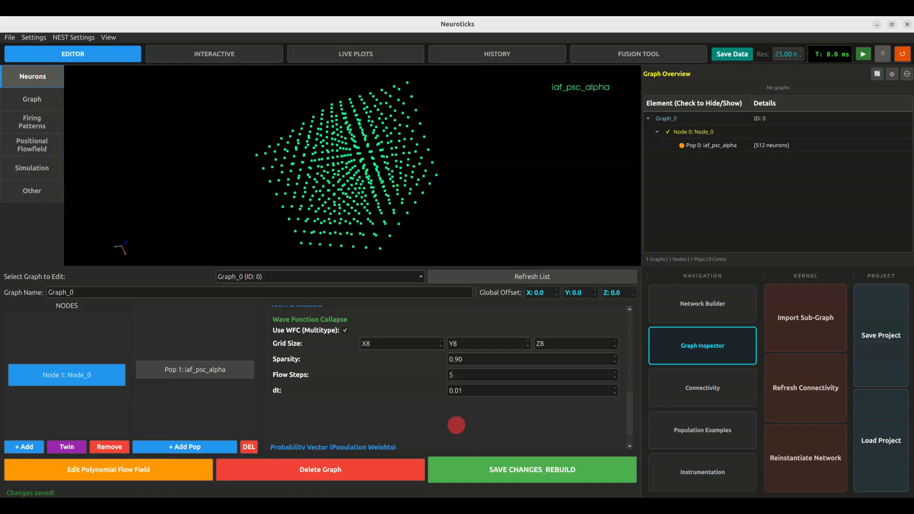
Set Node_0's Flow Steps to 13 and rebuild the graph with the change
mouse_move(427, 189)
mouse_down()
mouse_move(337, 168)
mouse_move(434, 198)
mouse_up()
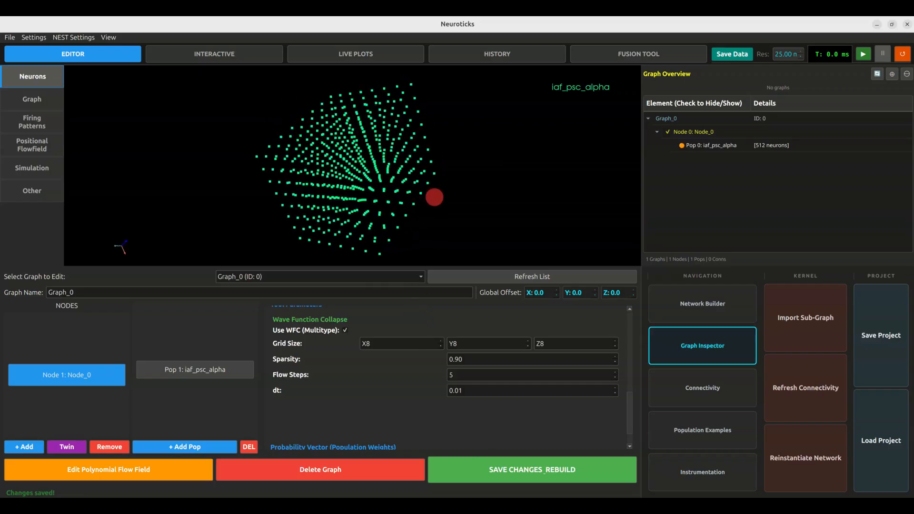
scroll(485, 376, up, 2)
click(507, 470)
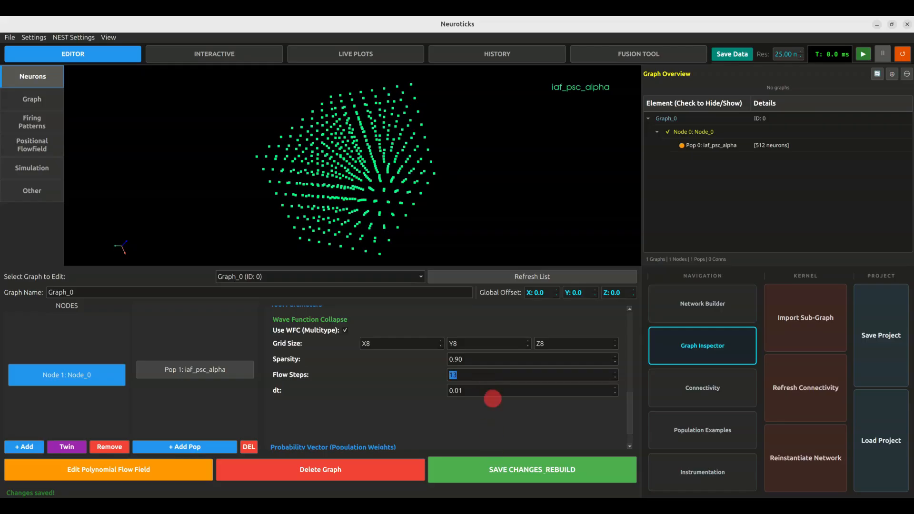
Raise Node_0's Wave Function Collapse dt to 0.02 and rebuild the graph
drag(412, 220, 432, 218)
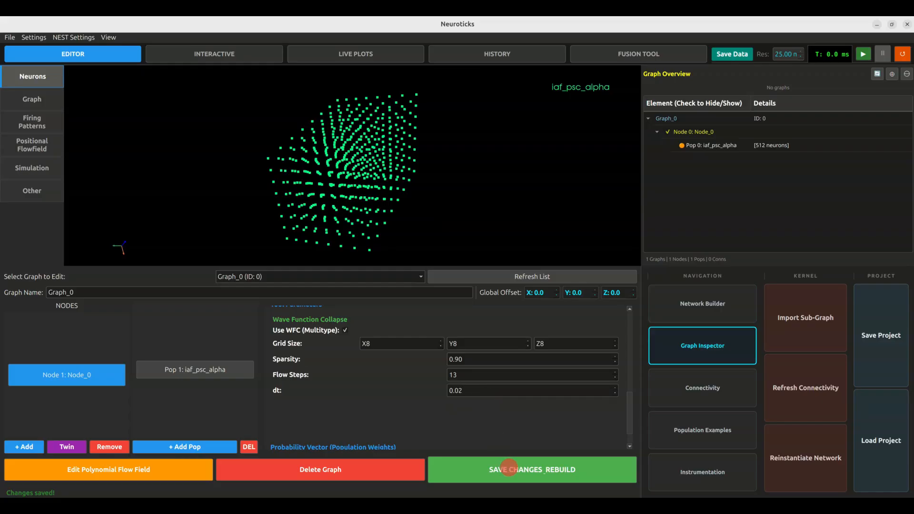
click(508, 468)
drag(427, 257, 393, 230)
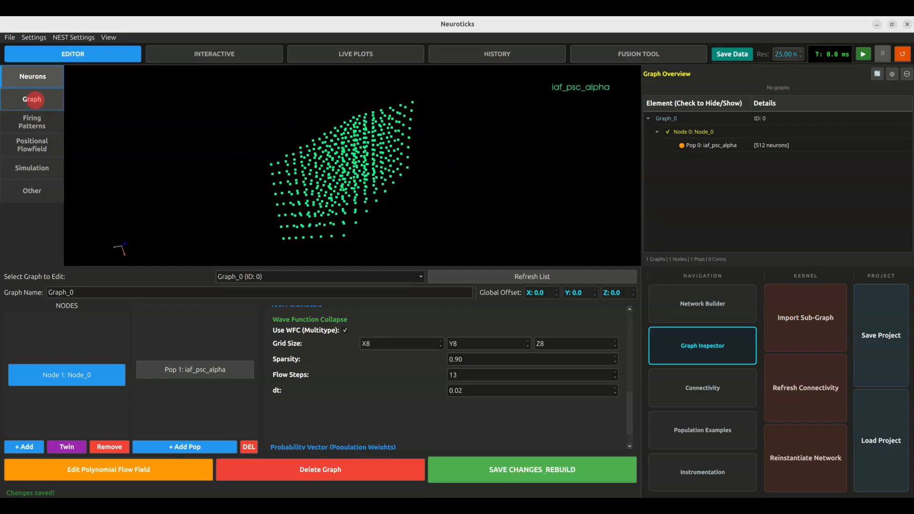
Examine Node_0's positional flow field at dt 0.010, advancing it to step 83, and return to the neuron view
click(43, 141)
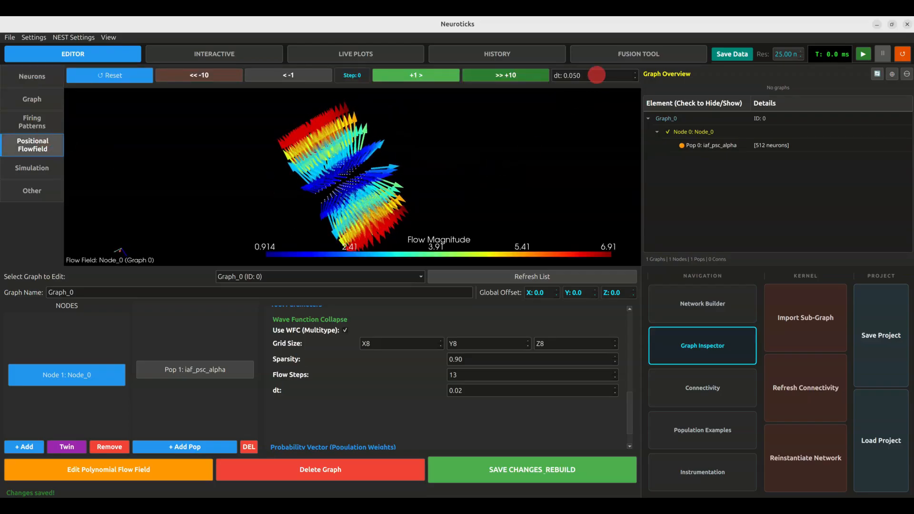
click(597, 75)
click(412, 75)
click(412, 75)
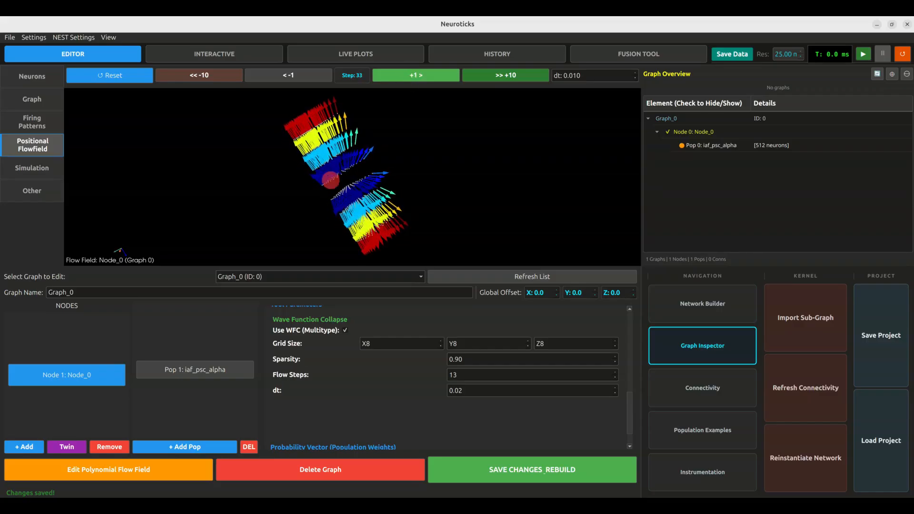
drag(414, 171, 825, 73)
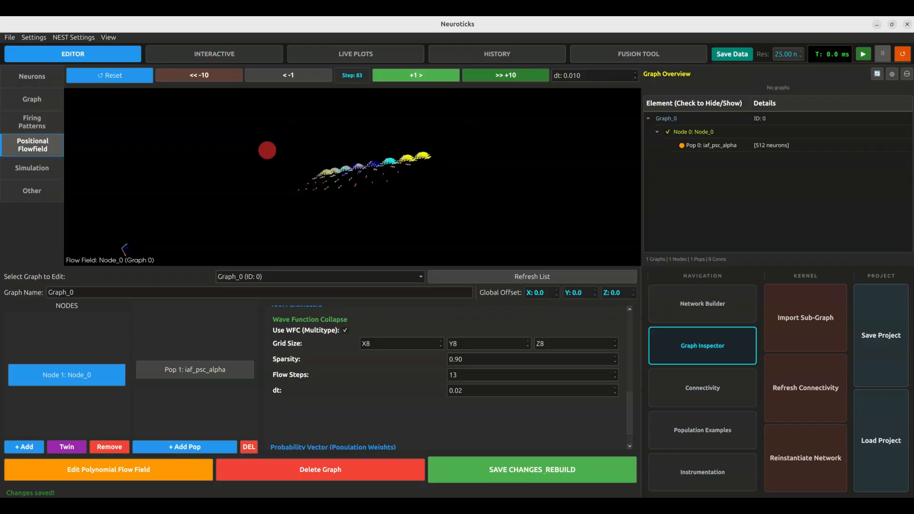
scroll(352, 176, up, 5)
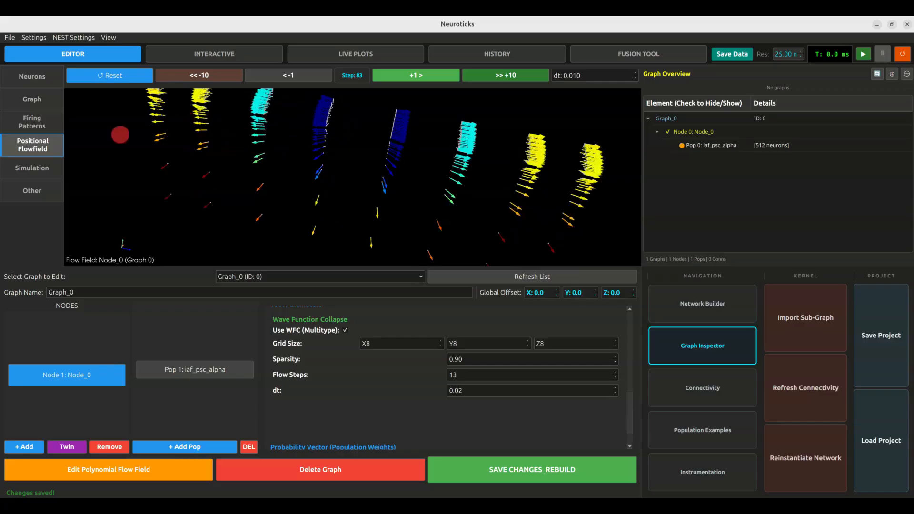
click(34, 81)
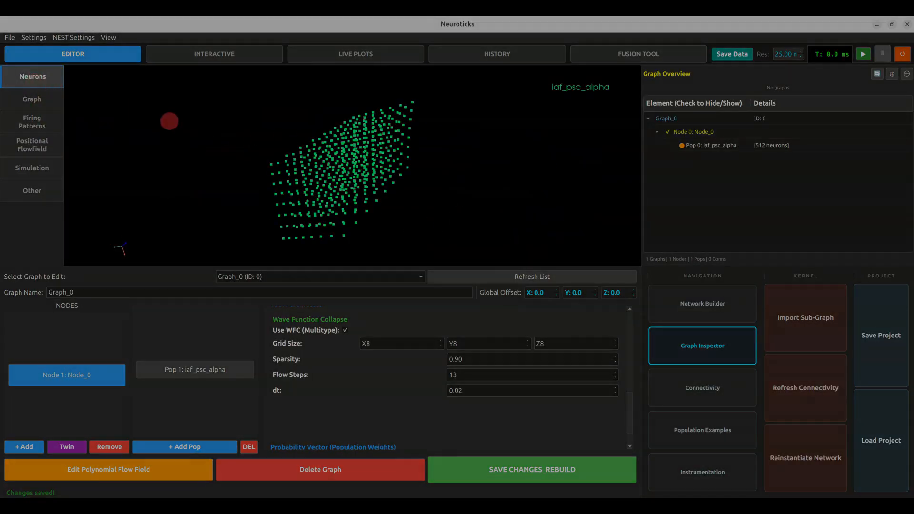